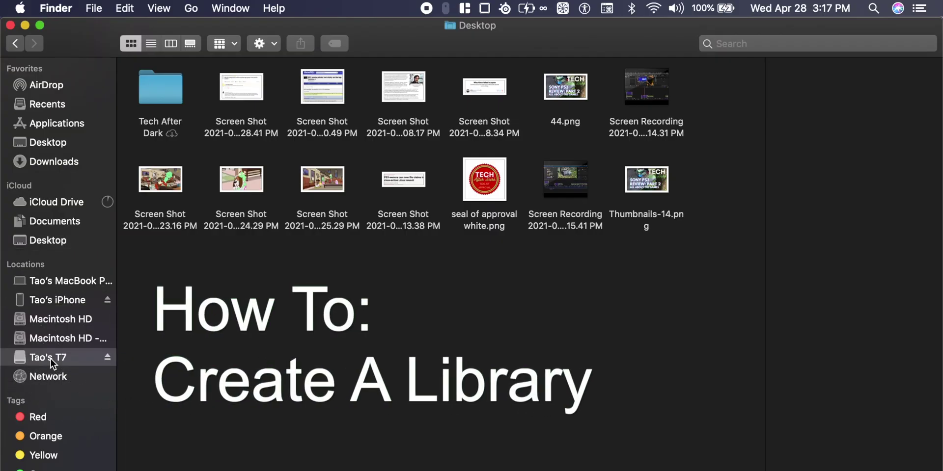
Create a folder named Tutorials on the T7 drive and line it up in the top row with the other folders
{"action": "left_click", "coordinate": [50, 358]}
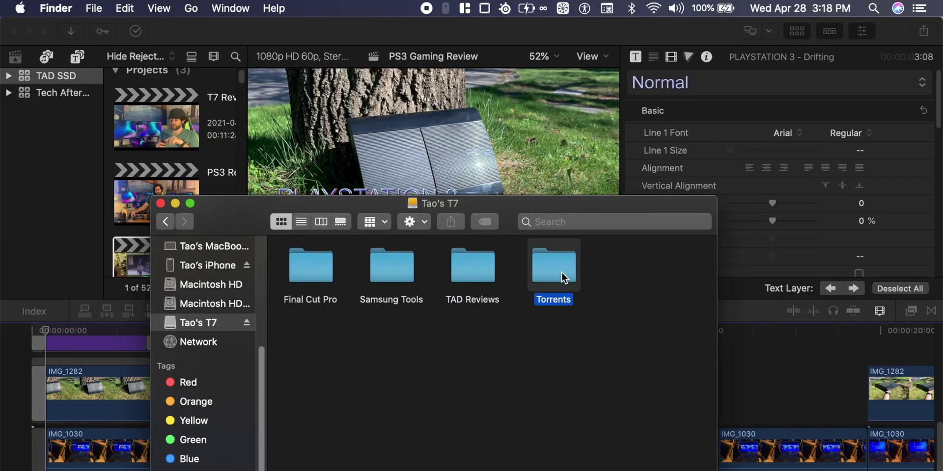
{"action": "right_click", "coordinate": [430, 383]}
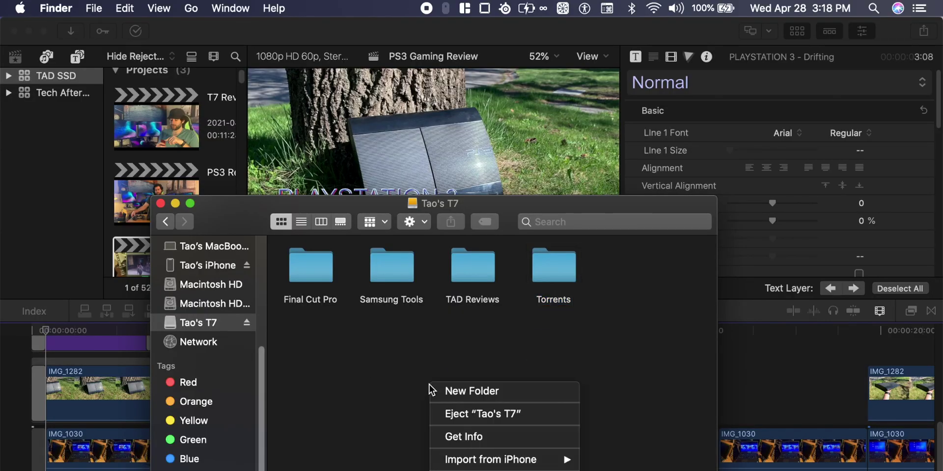
{"action": "left_click", "coordinate": [483, 391]}
{"action": "type", "text": "T"}
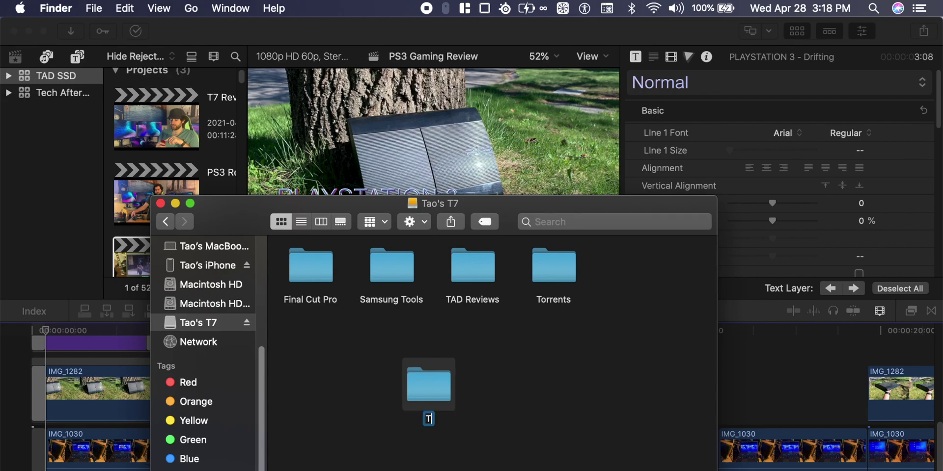
{"action": "type", "text": "utorials"}
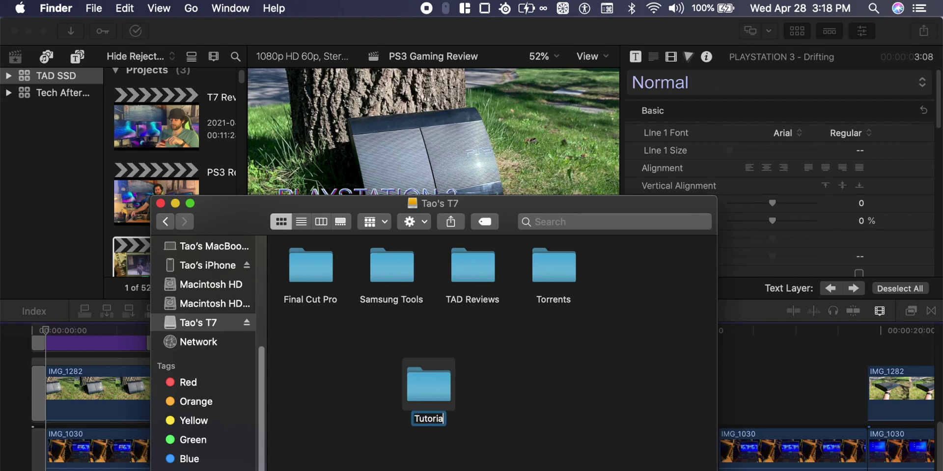
{"action": "left_click", "coordinate": [537, 377]}
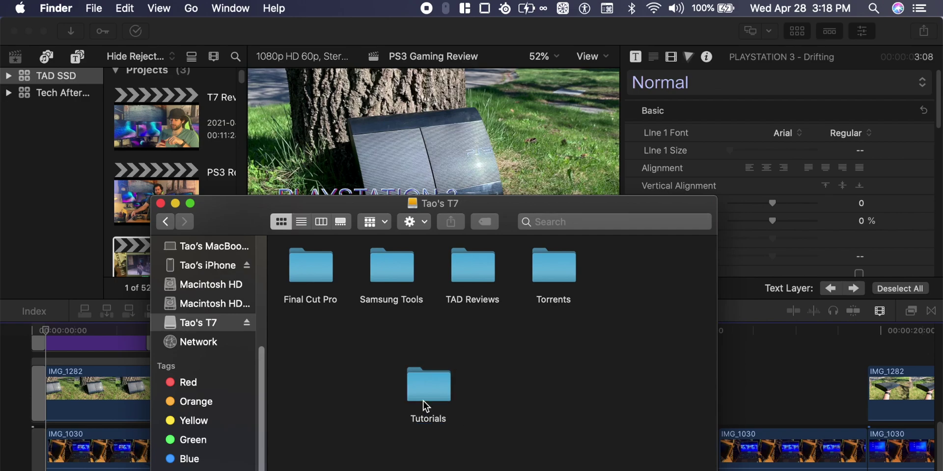
{"action": "left_click_drag", "start_coordinate": [423, 400], "coordinate": [657, 280]}
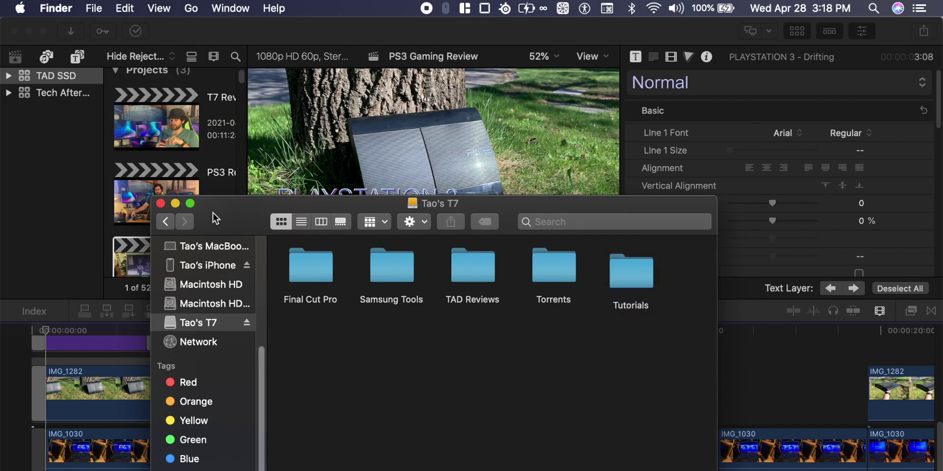
{"action": "left_click", "coordinate": [619, 273]}
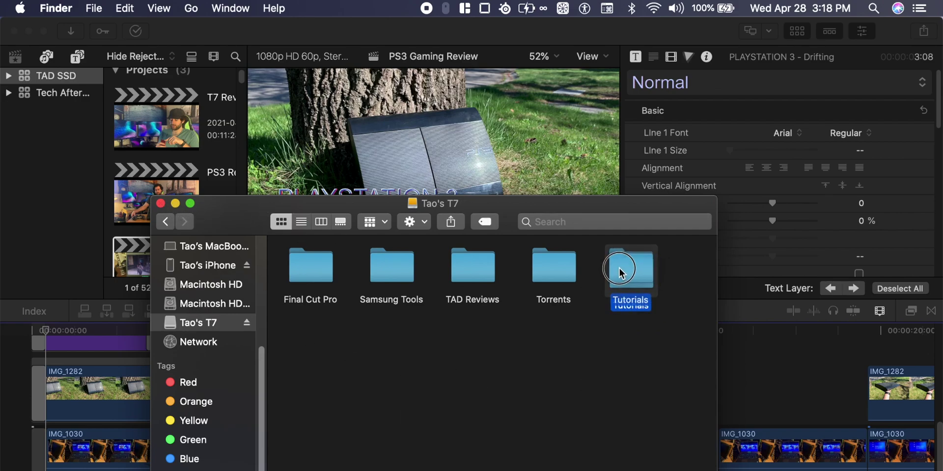
Create a new Final Cut Pro library named Tutorials, saved in the T7 drive's Tutorials folder
{"action": "left_click", "coordinate": [160, 204]}
{"action": "left_click", "coordinate": [28, 202]}
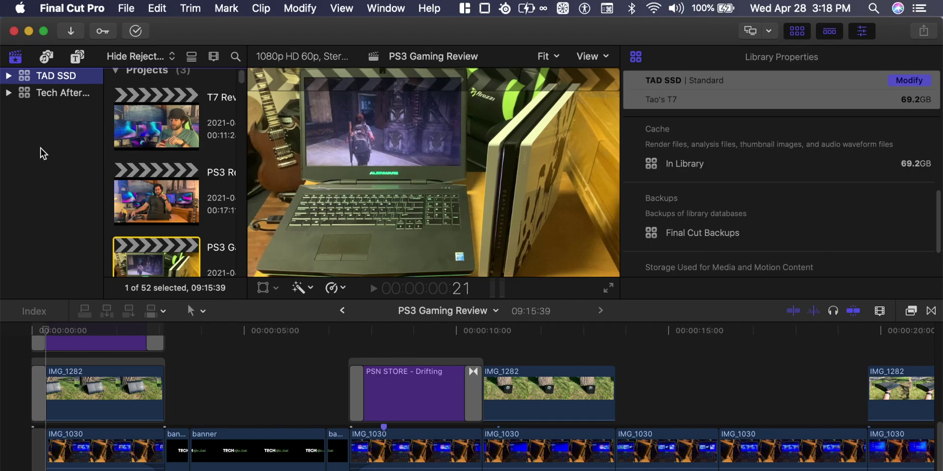
{"action": "left_click", "coordinate": [126, 11]}
{"action": "mouse_move", "coordinate": [132, 27]}
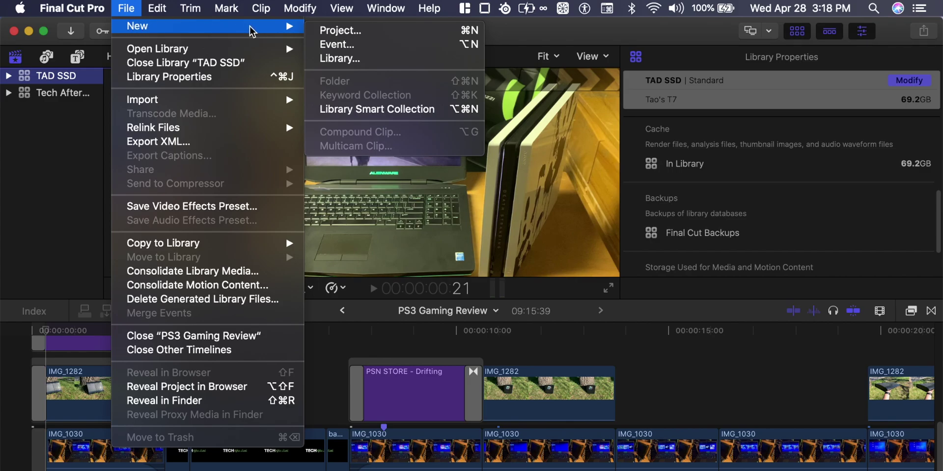
{"action": "left_click", "coordinate": [353, 59]}
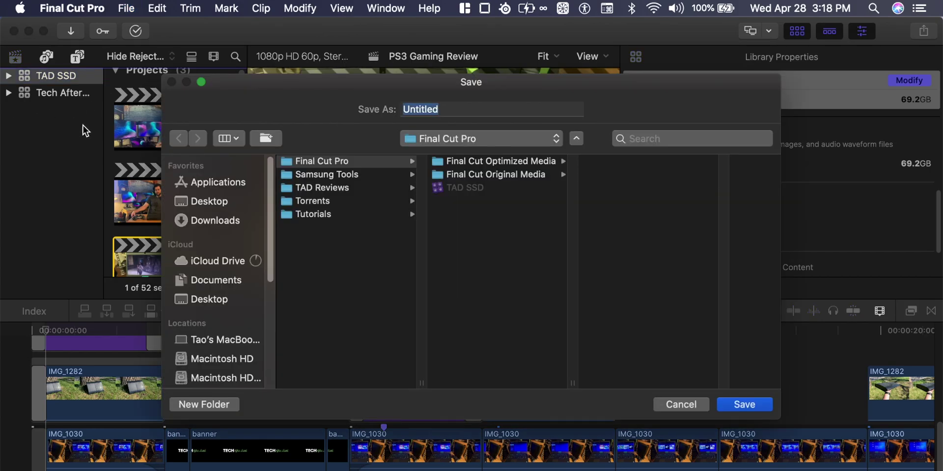
{"action": "left_click", "coordinate": [456, 109]}
{"action": "left_click", "coordinate": [366, 113]}
{"action": "type", "text": "Tutorials"}
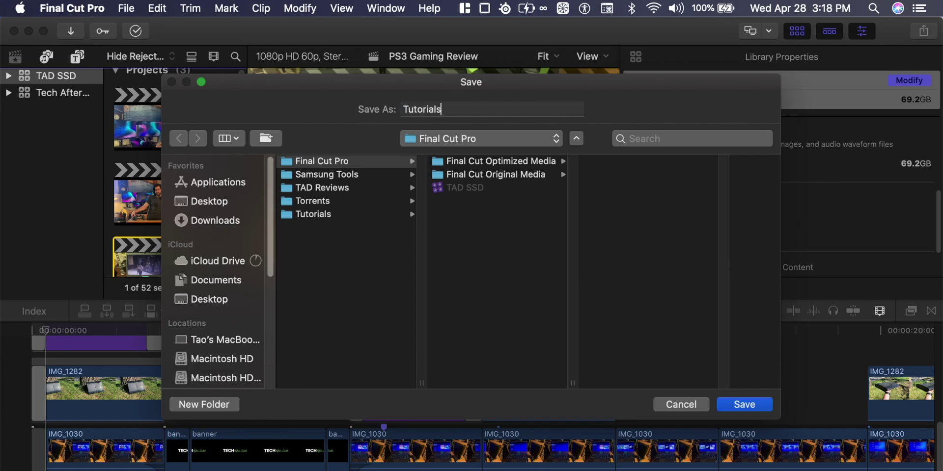
{"action": "scroll", "coordinate": [214, 303], "scroll_direction": "down", "scroll_amount": 5}
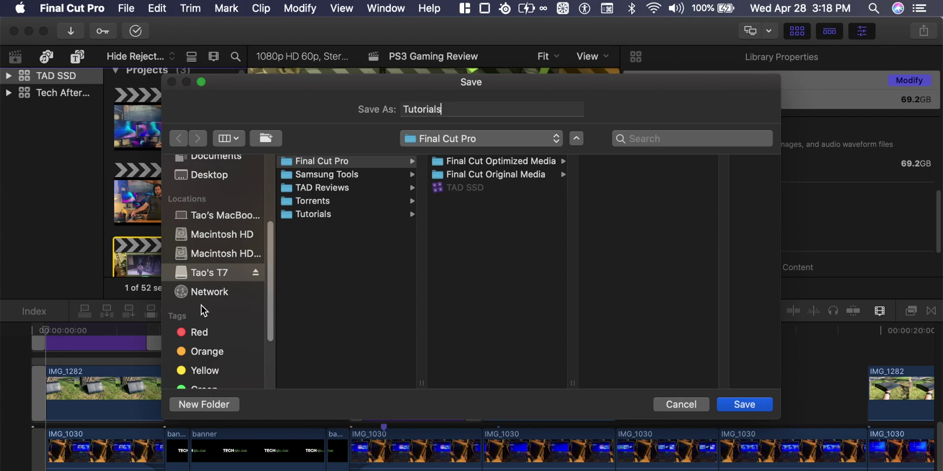
{"action": "left_click", "coordinate": [323, 214]}
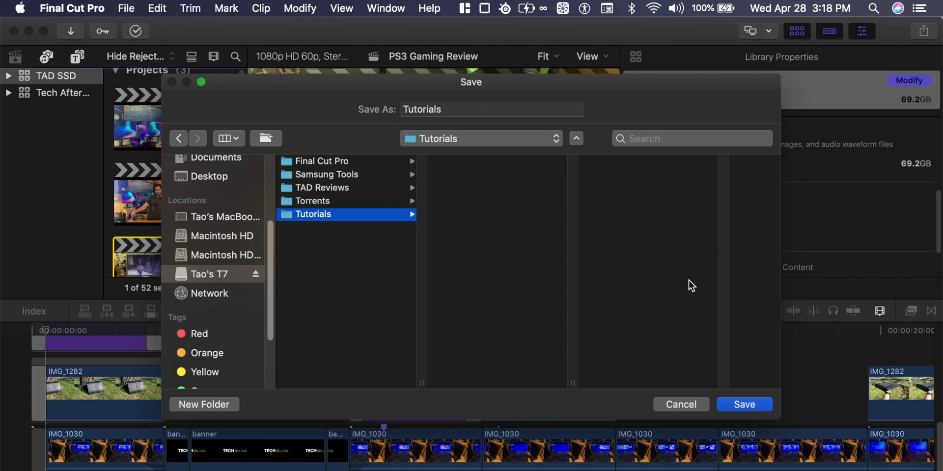
{"action": "left_click", "coordinate": [744, 404]}
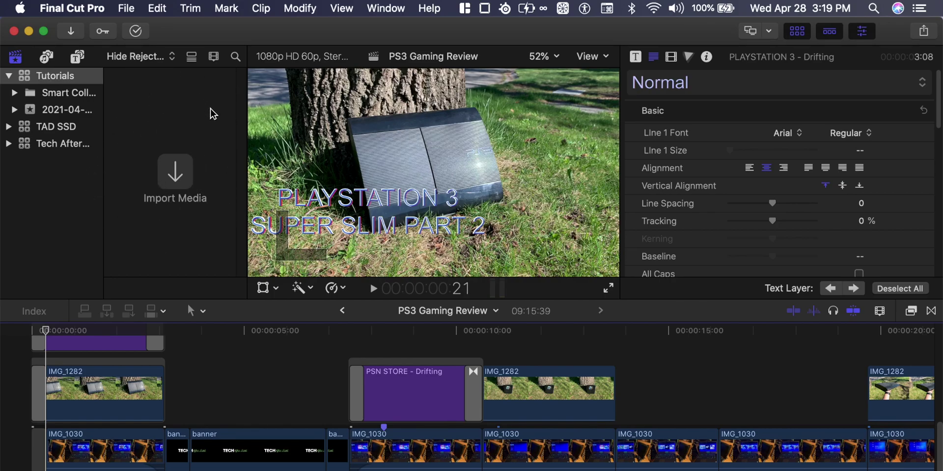
Start a media import into the Tutorials library and browse to the T7 drive
{"action": "left_click", "coordinate": [221, 149]}
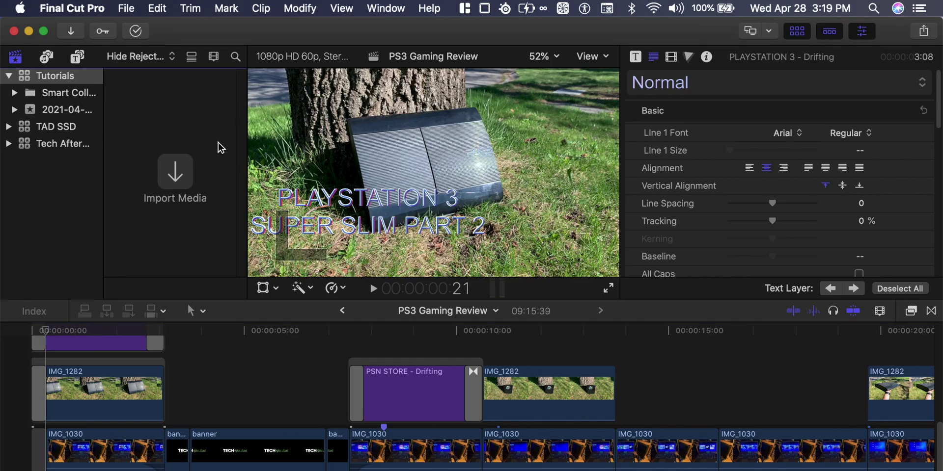
{"action": "left_click", "coordinate": [176, 176]}
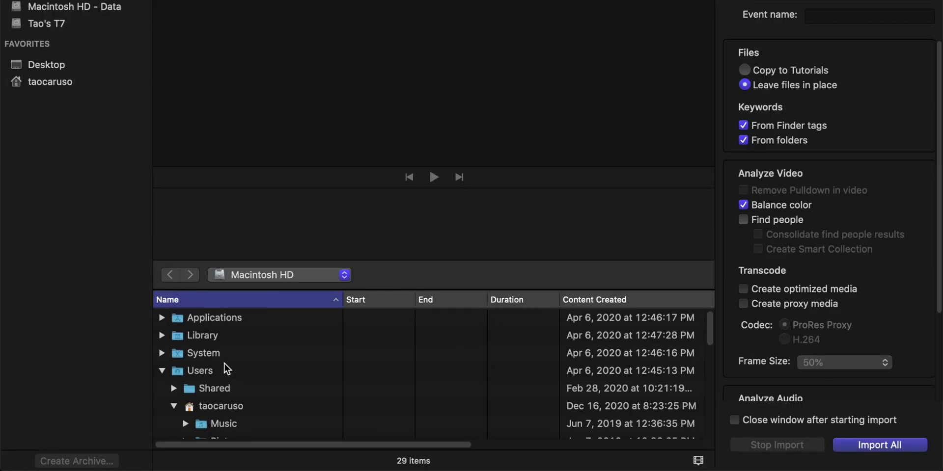
{"action": "scroll", "coordinate": [216, 393], "scroll_direction": "down", "scroll_amount": 5}
{"action": "scroll", "coordinate": [216, 417], "scroll_direction": "up", "scroll_amount": 5}
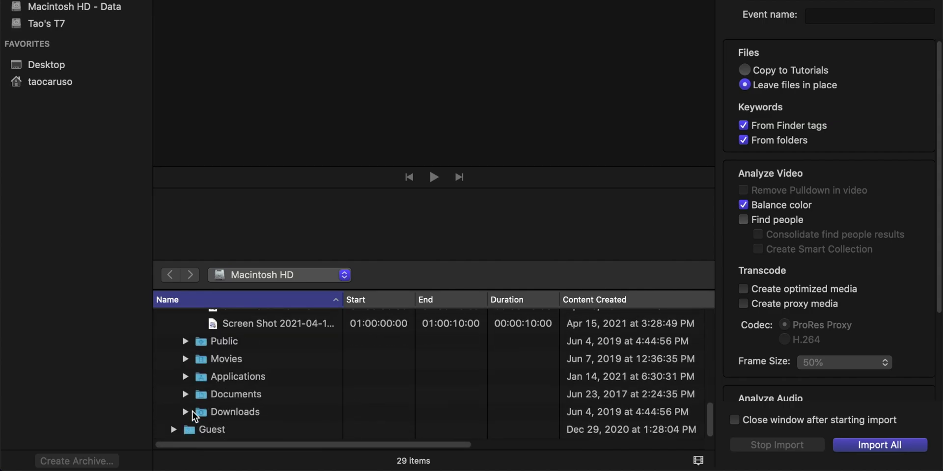
{"action": "scroll", "coordinate": [198, 407], "scroll_direction": "up", "scroll_amount": 5}
{"action": "left_click", "coordinate": [162, 326]}
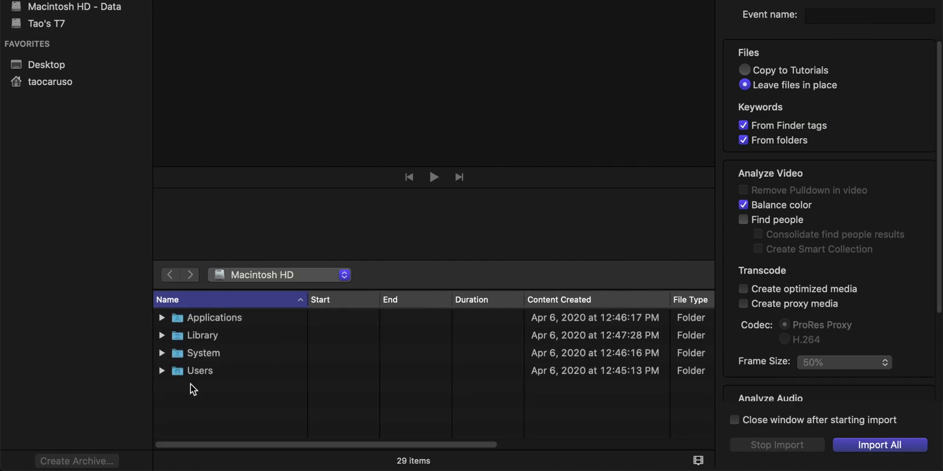
{"action": "left_click", "coordinate": [69, 25]}
Import the IMG_1013 clip from the PS3 folder, leaving files in place
{"action": "left_click", "coordinate": [457, 378]}
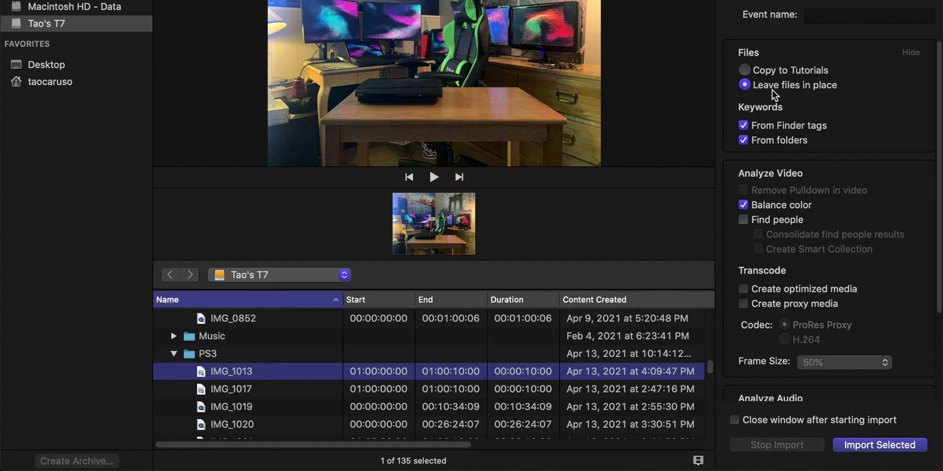
{"action": "scroll", "coordinate": [788, 314], "scroll_direction": "down", "scroll_amount": 5}
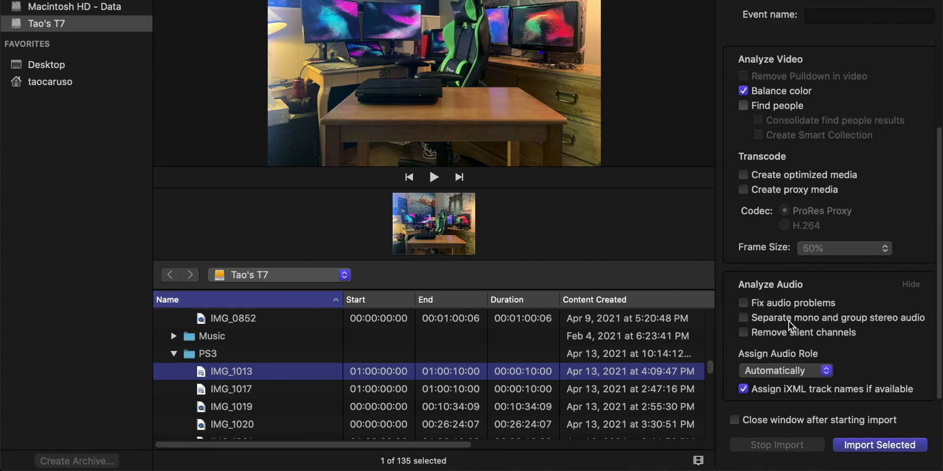
{"action": "scroll", "coordinate": [773, 378], "scroll_direction": "down", "scroll_amount": 1}
{"action": "scroll", "coordinate": [838, 262], "scroll_direction": "up", "scroll_amount": 5}
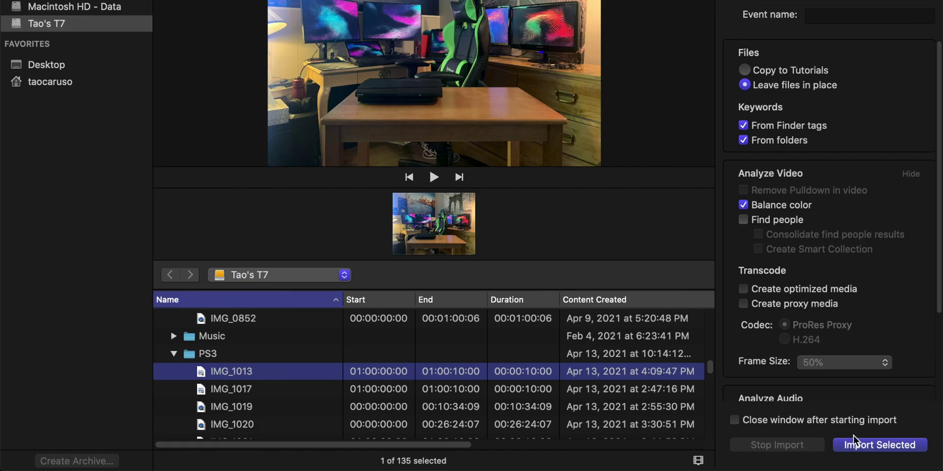
{"action": "left_click", "coordinate": [905, 454]}
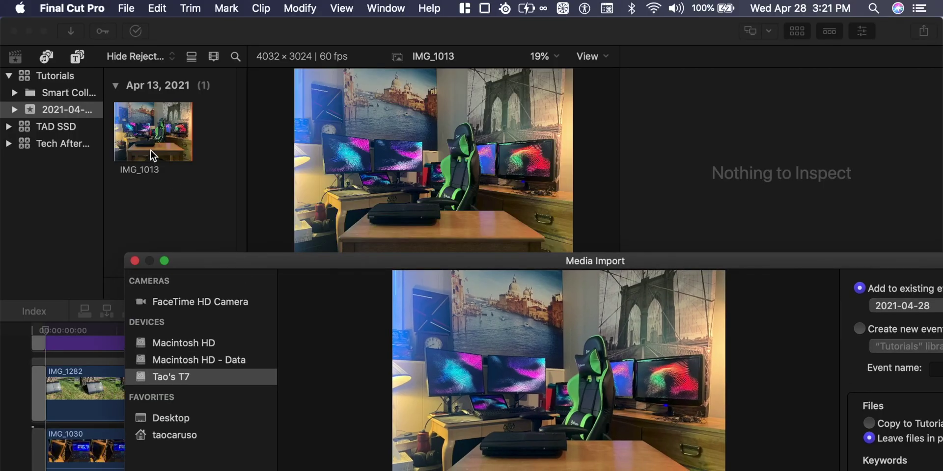
Create a new project named Tutorials with the 1080p HD video format in the Tutorials library
{"action": "left_click", "coordinate": [134, 261]}
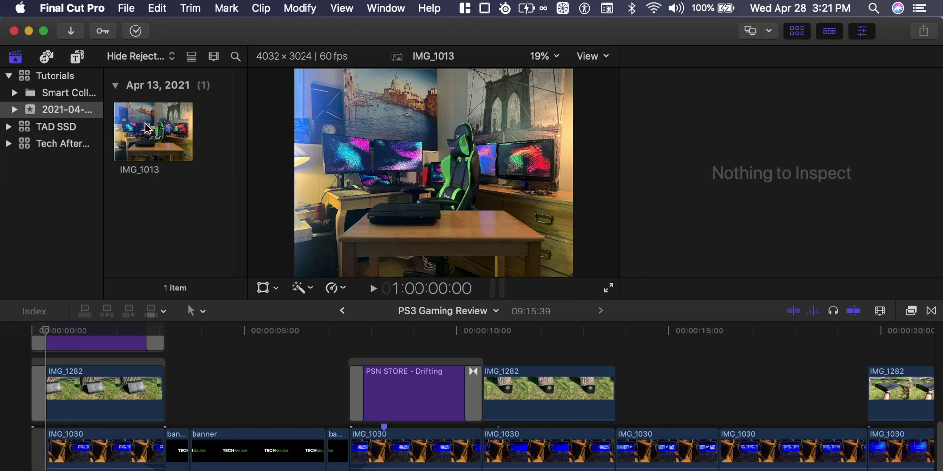
{"action": "left_click", "coordinate": [41, 78]}
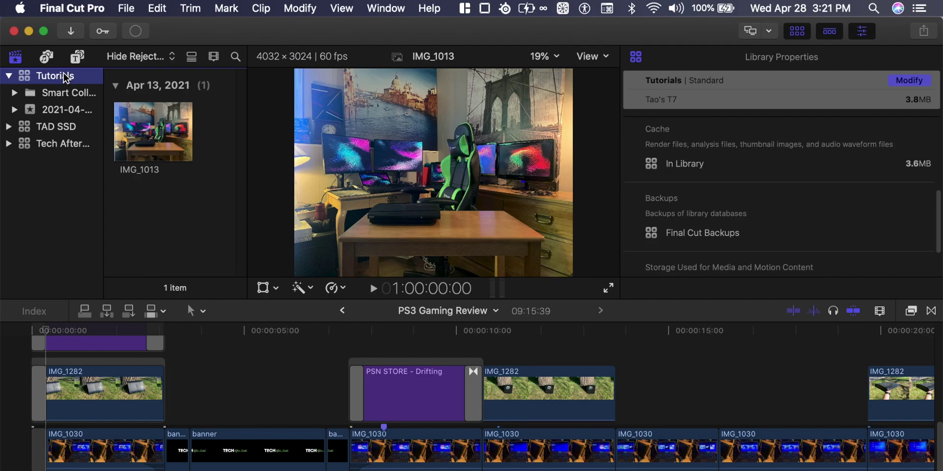
{"action": "left_click", "coordinate": [127, 14]}
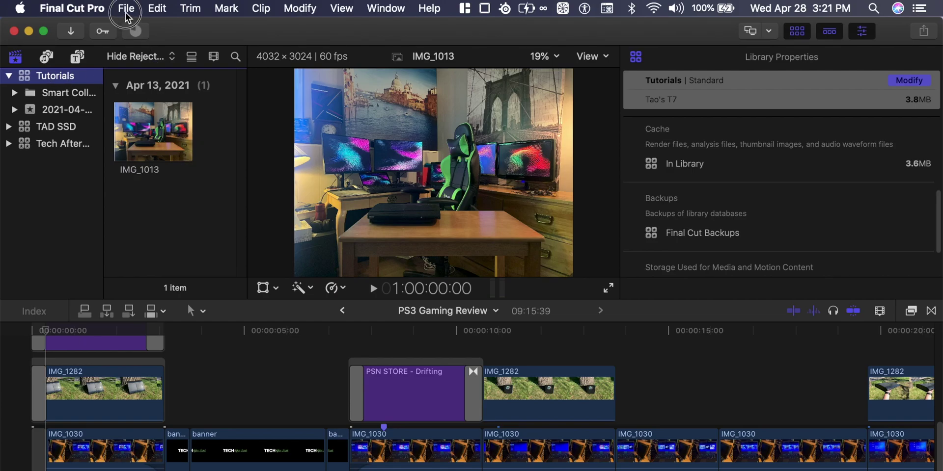
{"action": "mouse_move", "coordinate": [134, 27]}
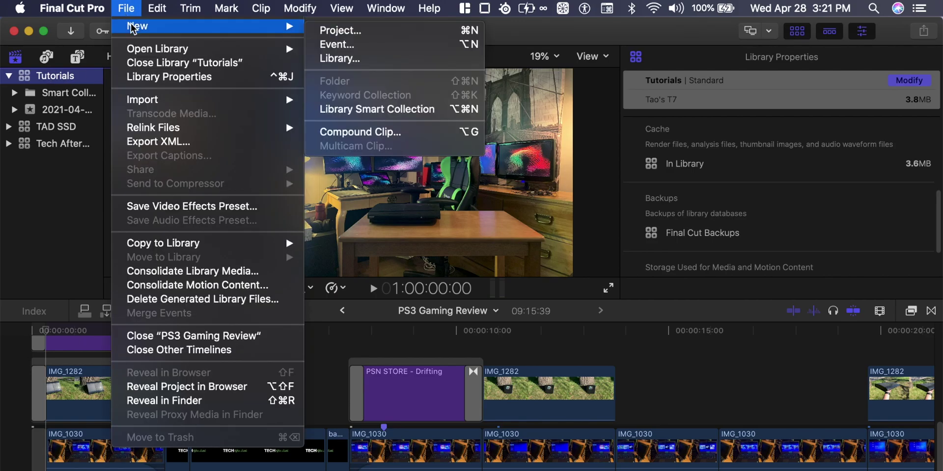
{"action": "left_click", "coordinate": [429, 30]}
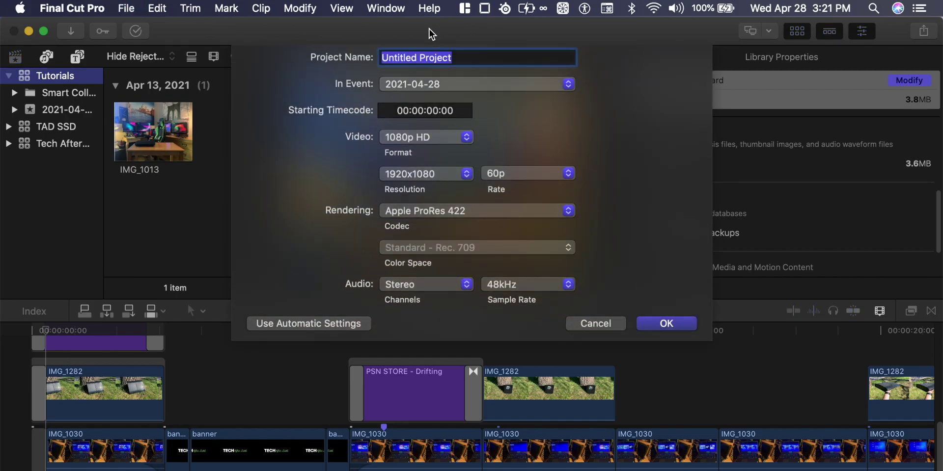
{"action": "type", "text": "Tutorials"}
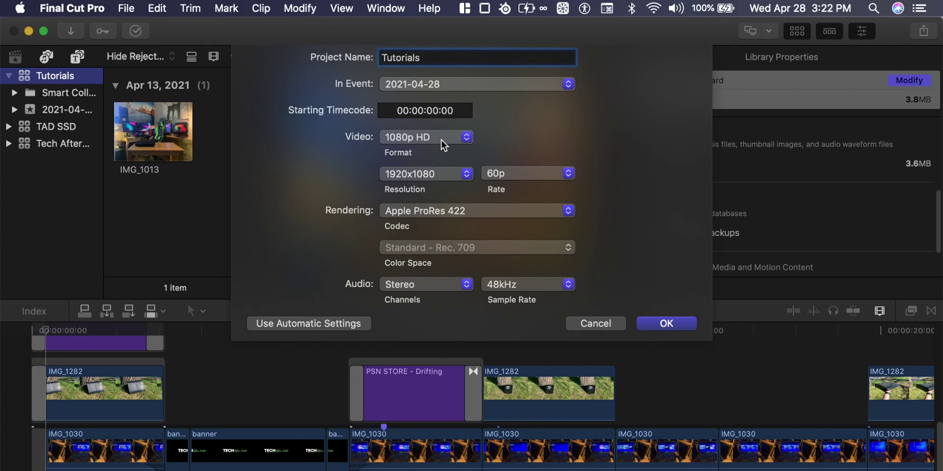
{"action": "left_click", "coordinate": [445, 137]}
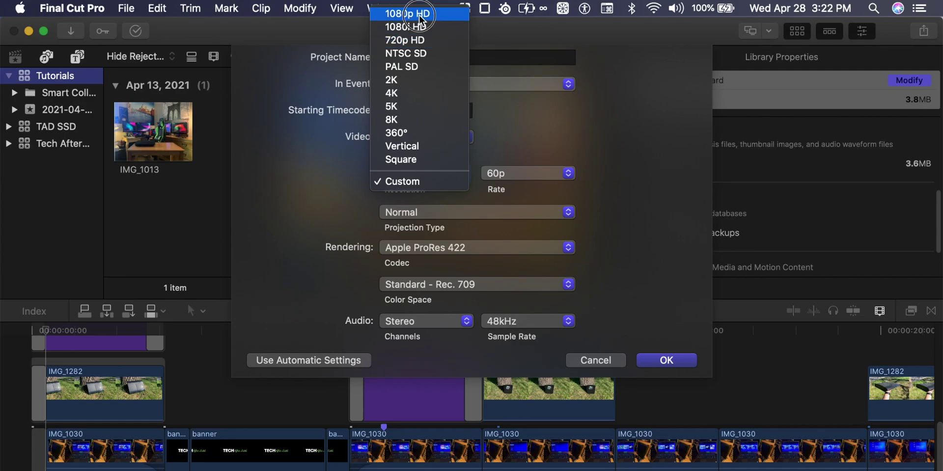
{"action": "left_click", "coordinate": [422, 21]}
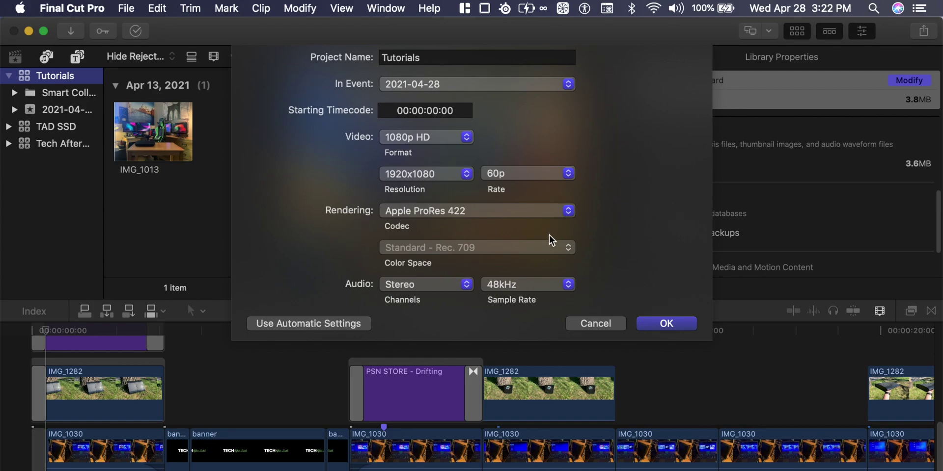
{"action": "left_click", "coordinate": [670, 323]}
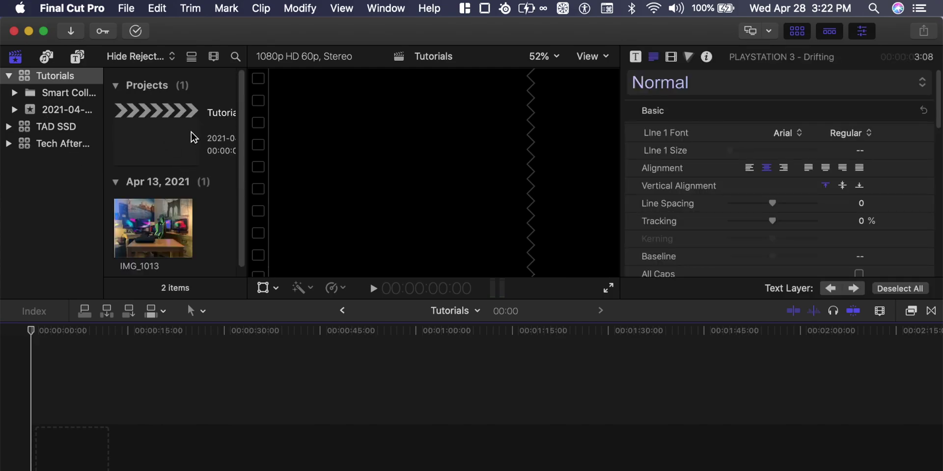
Place the IMG_1013 clip at the start of the Tutorials timeline
{"action": "left_click", "coordinate": [178, 235]}
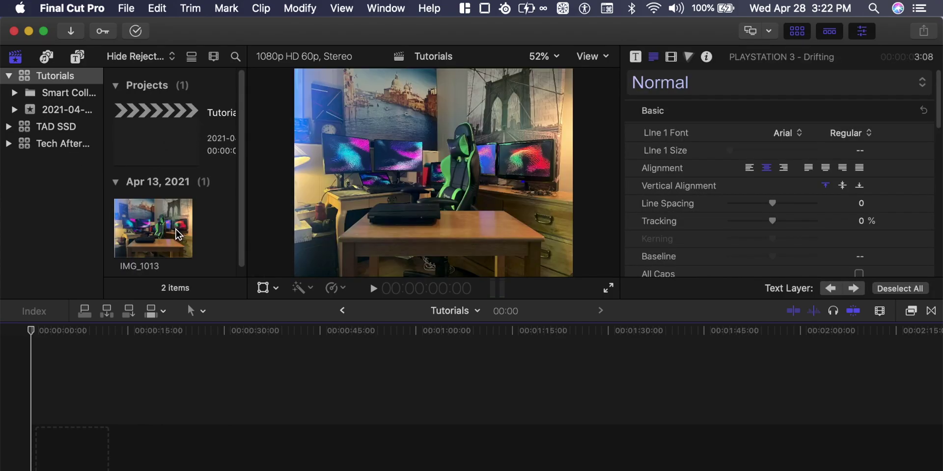
{"action": "left_click", "coordinate": [117, 219]}
{"action": "left_click_drag", "start_coordinate": [116, 219], "coordinate": [221, 217]}
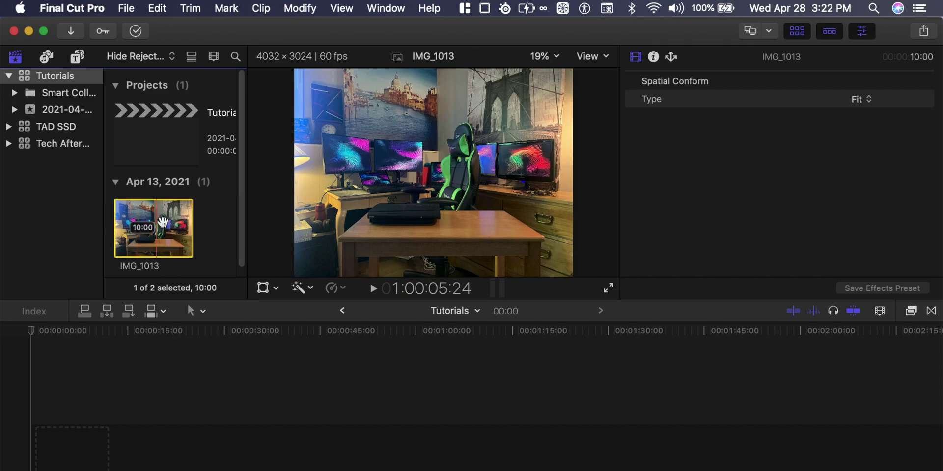
{"action": "left_click_drag", "start_coordinate": [163, 228], "coordinate": [93, 446]}
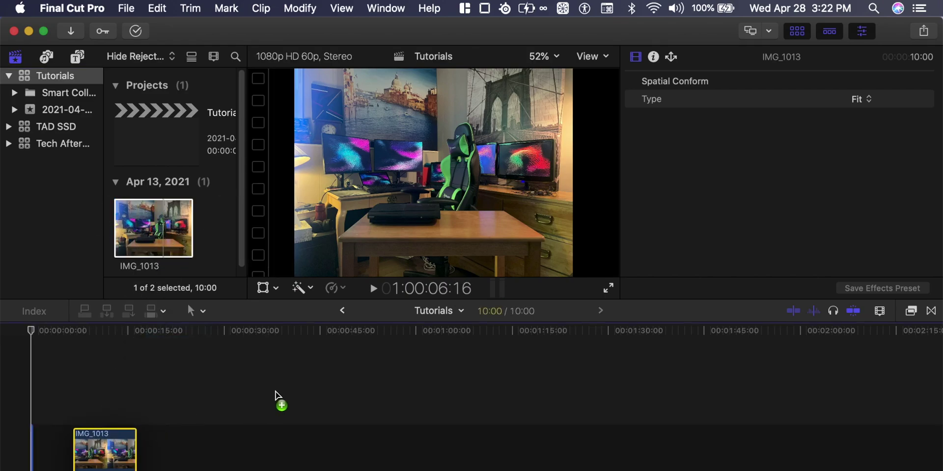
{"action": "mouse_move", "coordinate": [48, 331]}
{"action": "left_mouse_down"}
{"action": "mouse_move", "coordinate": [94, 332]}
{"action": "mouse_move", "coordinate": [30, 330]}
{"action": "mouse_move", "coordinate": [89, 336]}
{"action": "mouse_move", "coordinate": [46, 332]}
{"action": "left_mouse_up"}
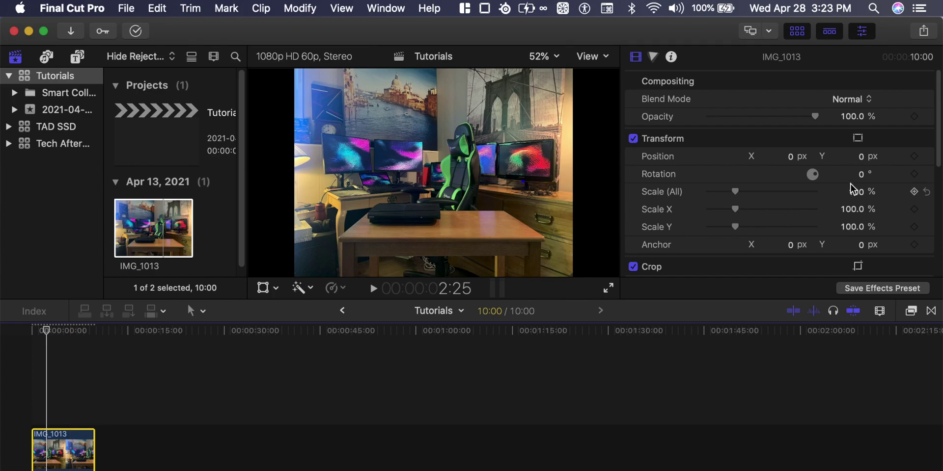
Scale the photo up to 154% so it fills the frame, with the playhead back at the start
{"action": "left_click_drag", "start_coordinate": [858, 194], "coordinate": [858, 181]}
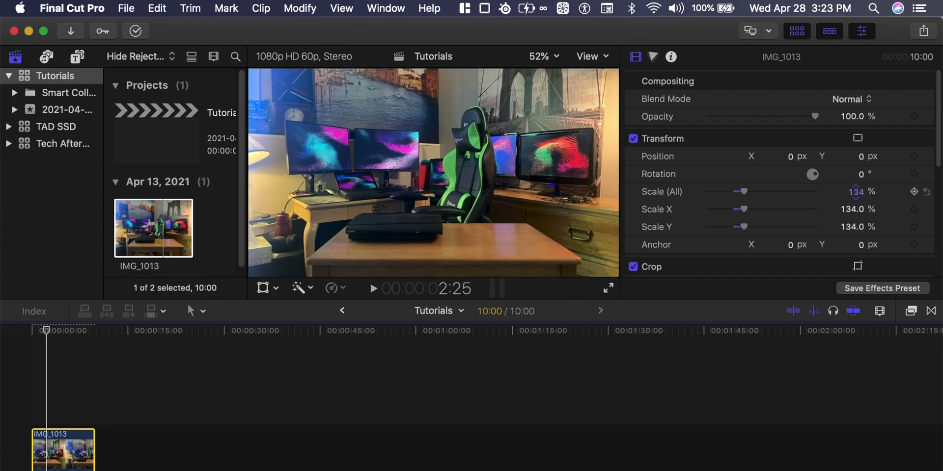
{"action": "left_click_drag", "start_coordinate": [855, 191], "coordinate": [856, 191]}
{"action": "left_click_drag", "start_coordinate": [100, 327], "coordinate": [31, 330]}
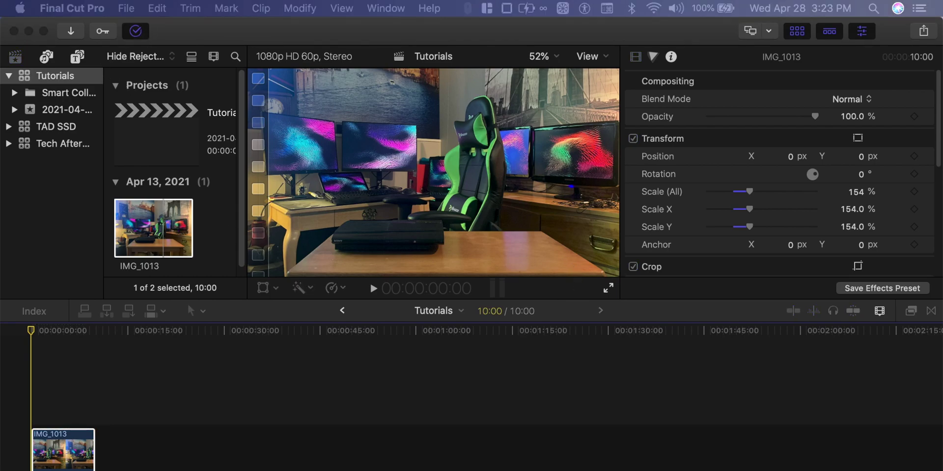
Confirm Background Tasks are idle with Cmd-9, then view the TAD SSD library's properties
{"action": "key", "text": "super+9"}
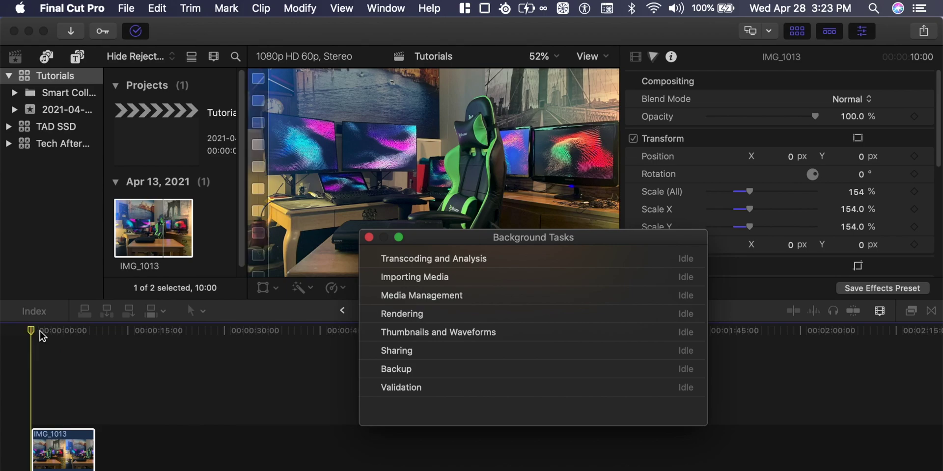
{"action": "left_click", "coordinate": [369, 238]}
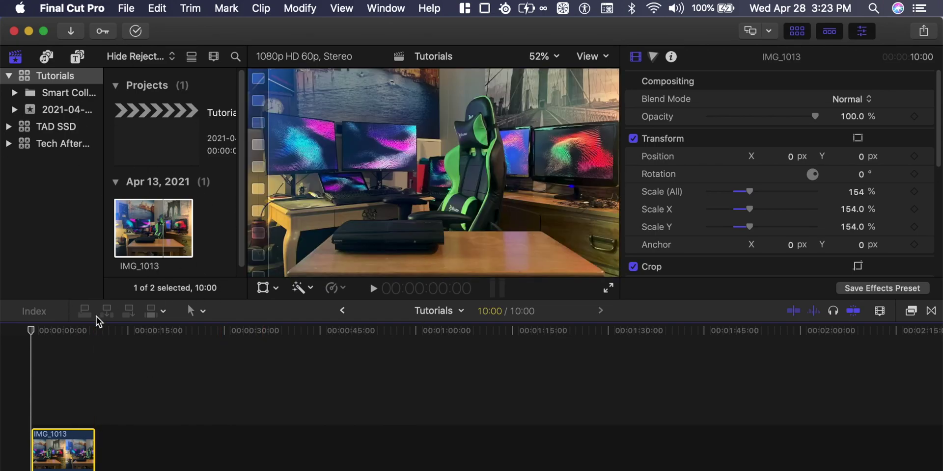
{"action": "left_click", "coordinate": [31, 332]}
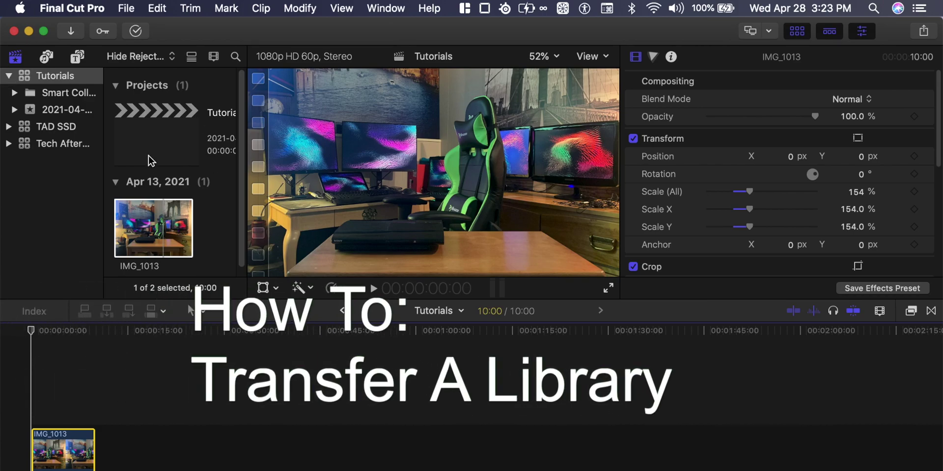
{"action": "left_click", "coordinate": [45, 127]}
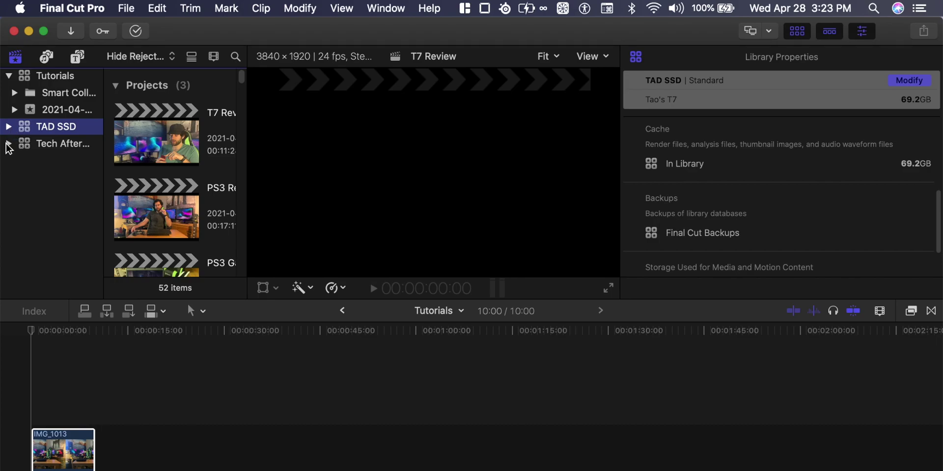
Add an empty project named Transfer to the Tech After Dark 1 library
{"action": "left_click", "coordinate": [51, 143]}
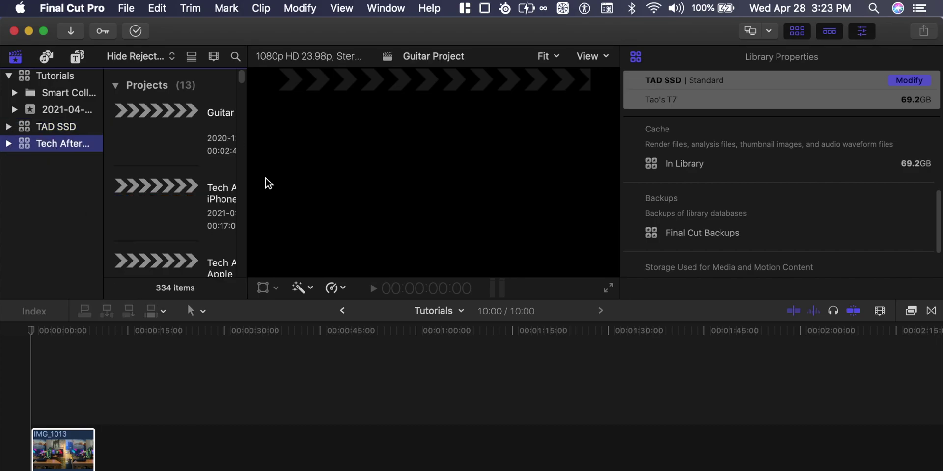
{"action": "right_click", "coordinate": [71, 147]}
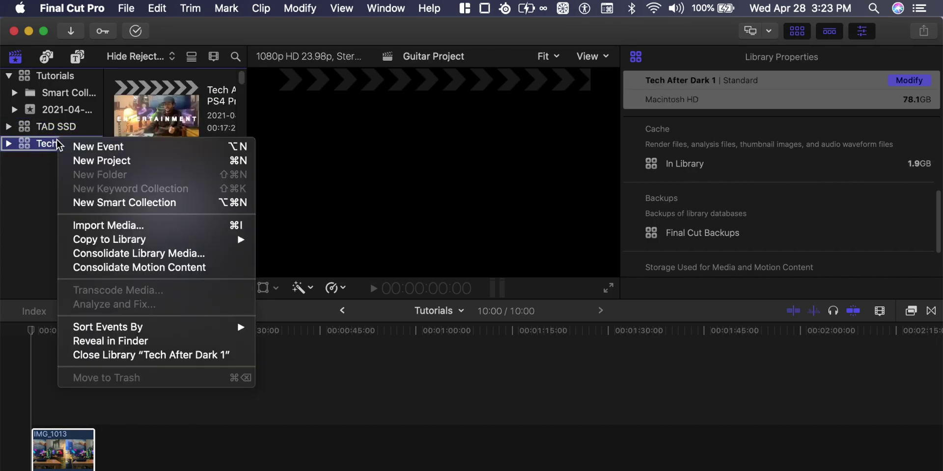
{"action": "left_click", "coordinate": [76, 162]}
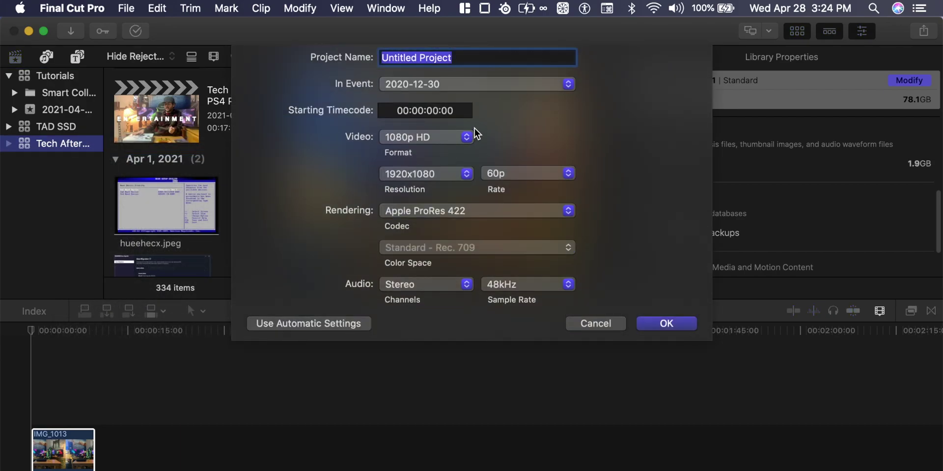
{"action": "type", "text": "Transfer"}
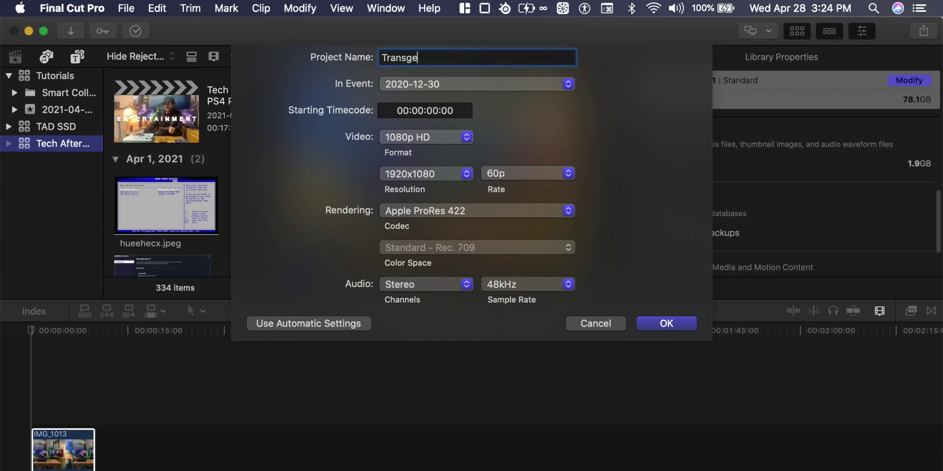
{"action": "left_click", "coordinate": [663, 324]}
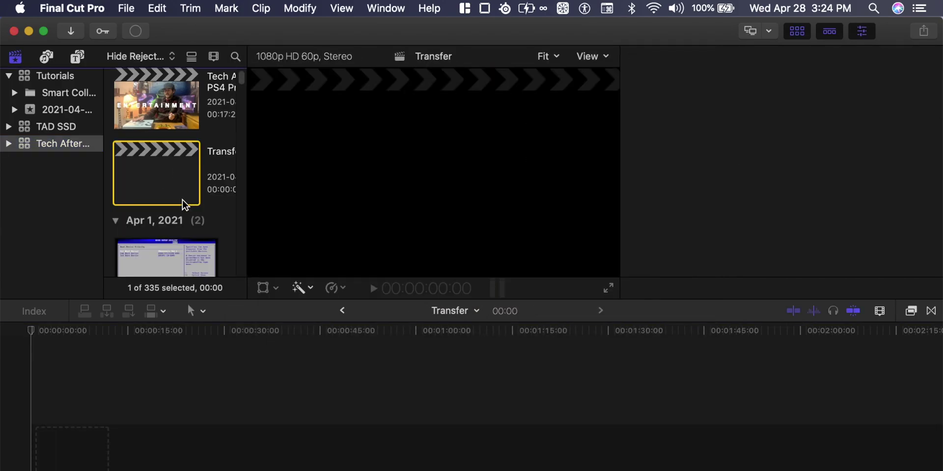
Copy IMG_1013 from Tutorials onto the Transfer timeline, then select the Transfer project
{"action": "left_click", "coordinate": [49, 76]}
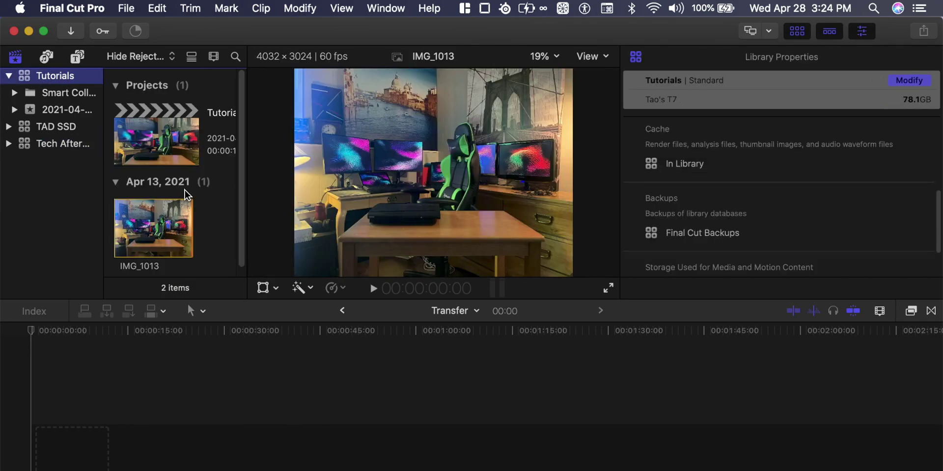
{"action": "left_click_drag", "start_coordinate": [148, 228], "coordinate": [61, 464]}
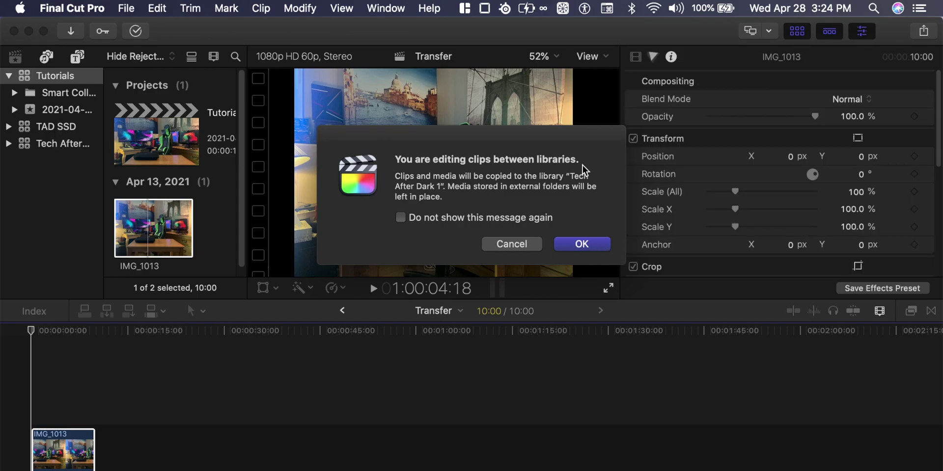
{"action": "left_click", "coordinate": [587, 246]}
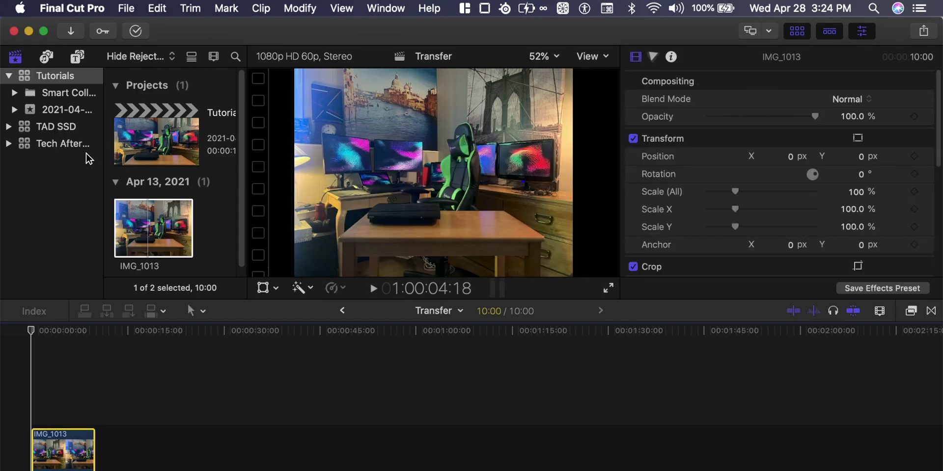
{"action": "left_click", "coordinate": [61, 144]}
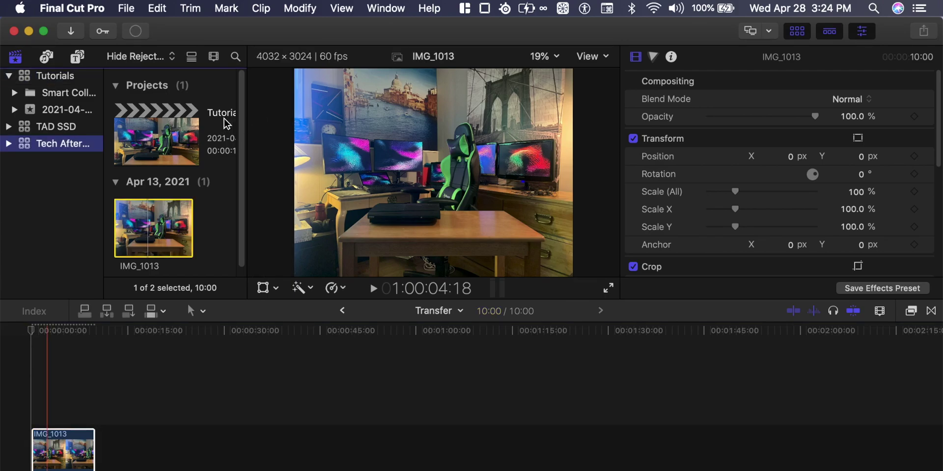
{"action": "scroll", "coordinate": [180, 185], "scroll_direction": "down", "scroll_amount": 10}
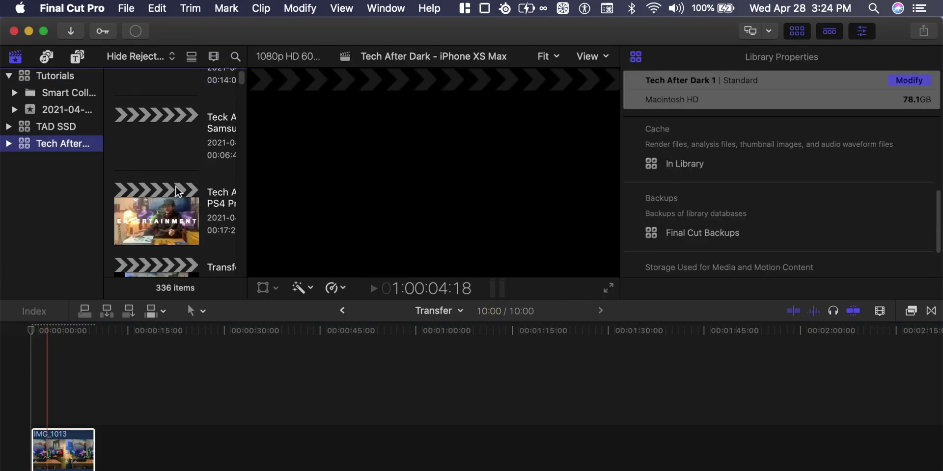
{"action": "scroll", "coordinate": [166, 156], "scroll_direction": "up", "scroll_amount": 3}
{"action": "left_click", "coordinate": [164, 142]}
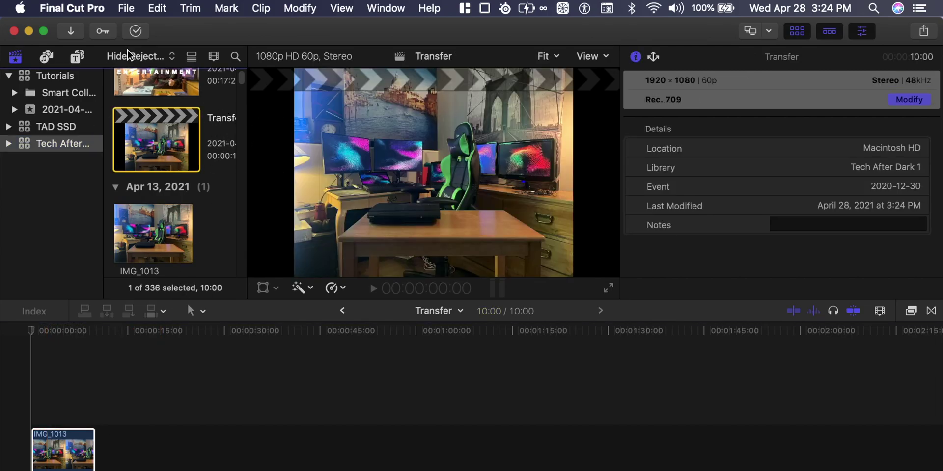
Move the Transfer project into the Tutorials library from the File menu and confirm
{"action": "left_click", "coordinate": [124, 6]}
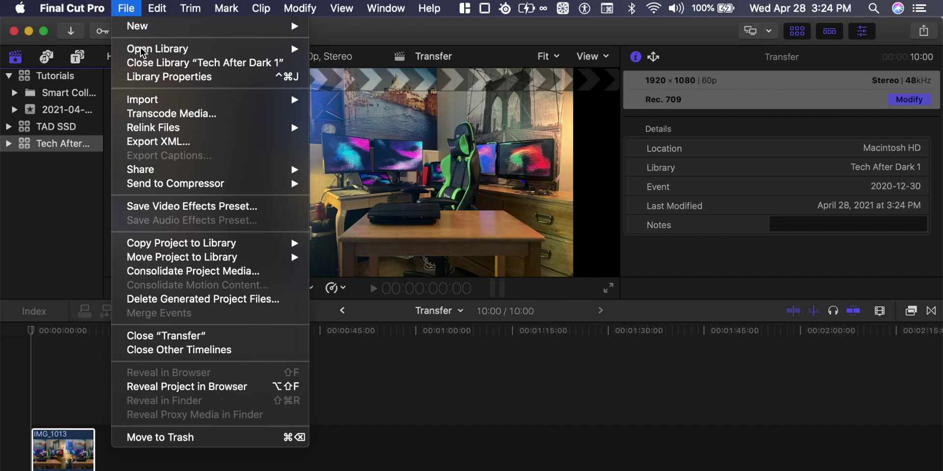
{"action": "mouse_move", "coordinate": [181, 260]}
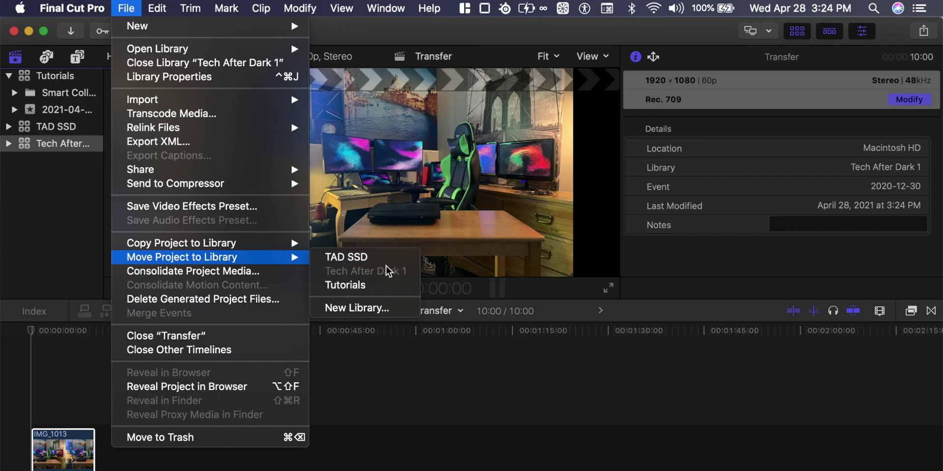
{"action": "left_click", "coordinate": [346, 285]}
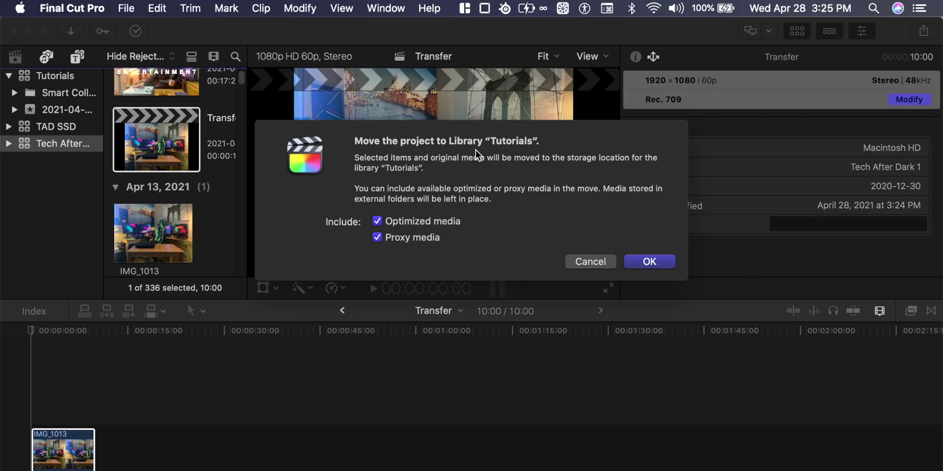
{"action": "left_click", "coordinate": [659, 263]}
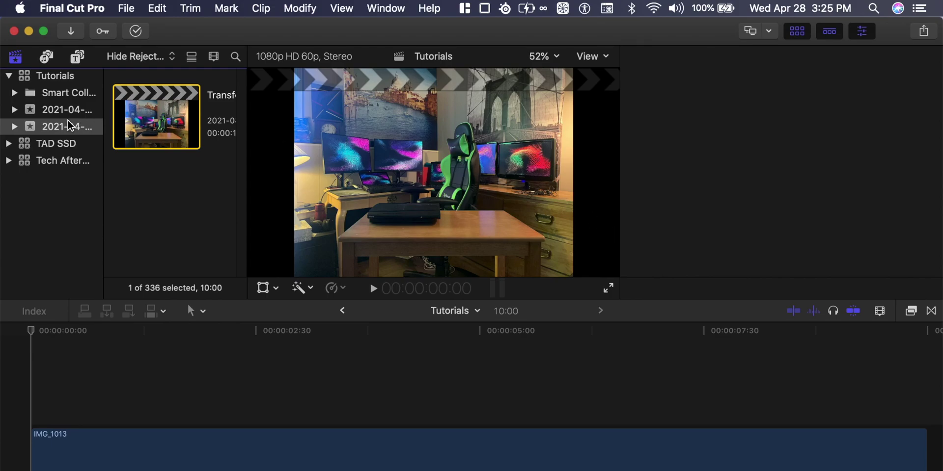
Browse the Tech After Dark 1 and Tutorials libraries, checking the Tutorials and Transfer projects
{"action": "left_click", "coordinate": [66, 161]}
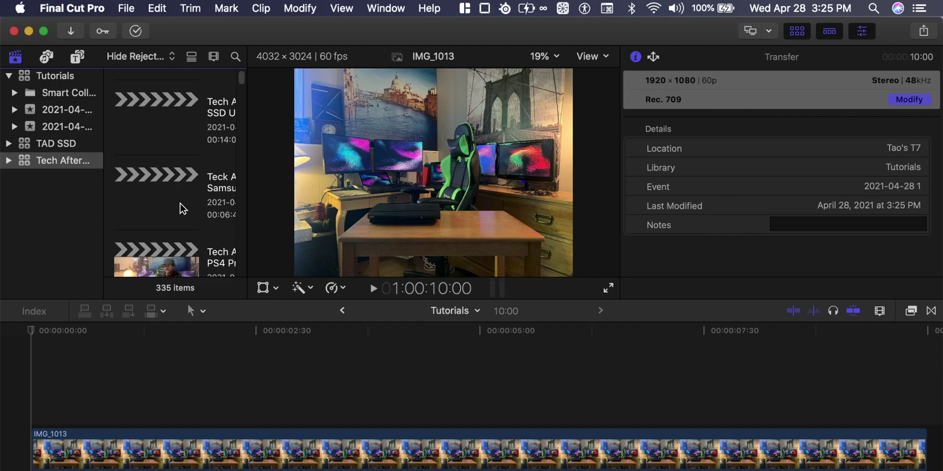
{"action": "scroll", "coordinate": [181, 208], "scroll_direction": "down", "scroll_amount": 5}
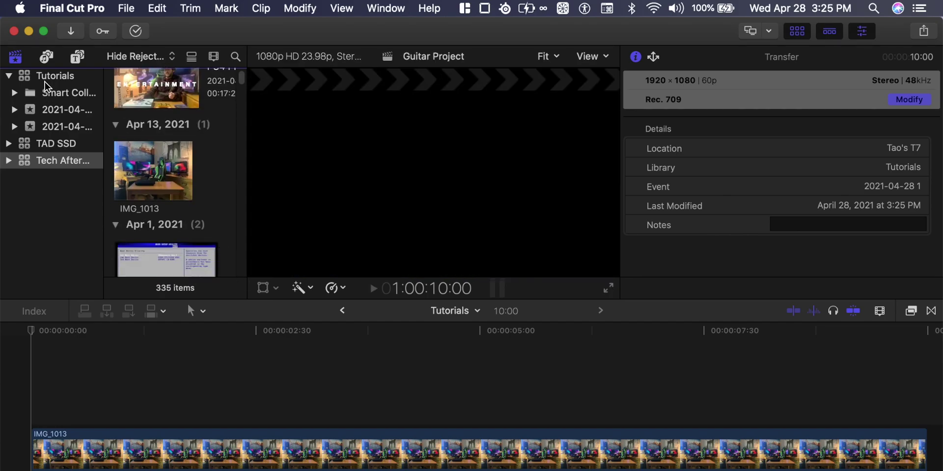
{"action": "left_click", "coordinate": [48, 78]}
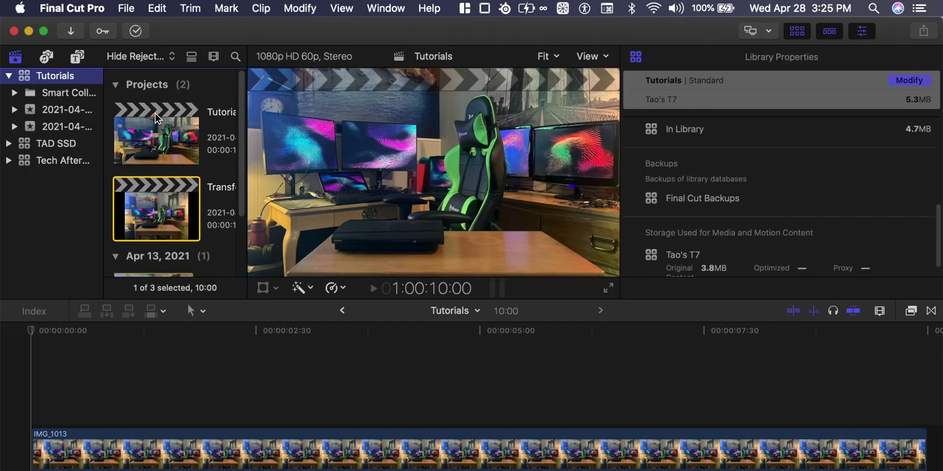
{"action": "left_click", "coordinate": [162, 140]}
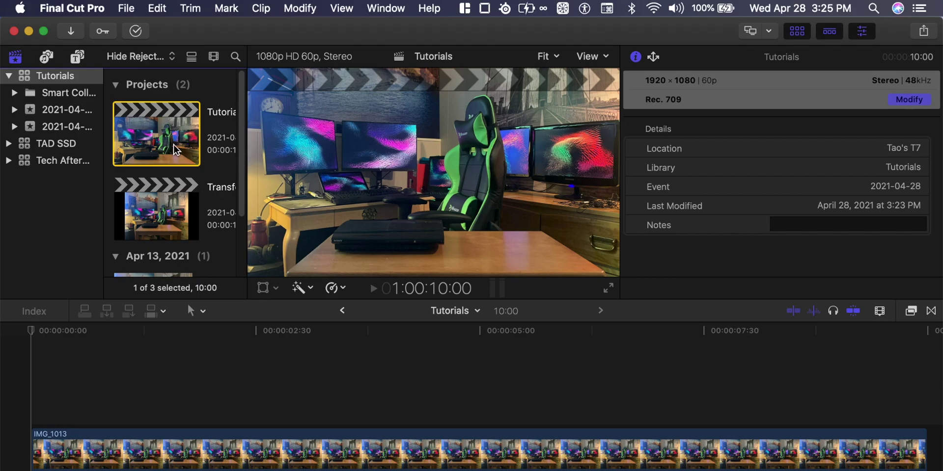
{"action": "left_click", "coordinate": [166, 208]}
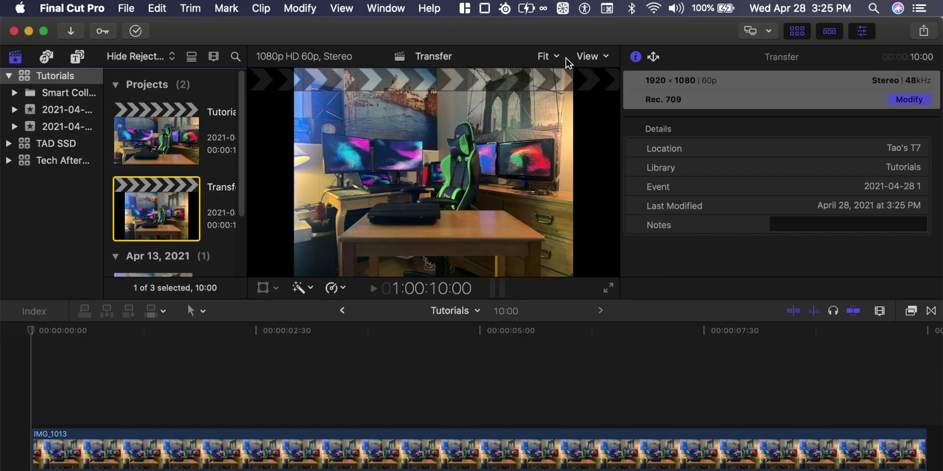
{"action": "left_click", "coordinate": [481, 333]}
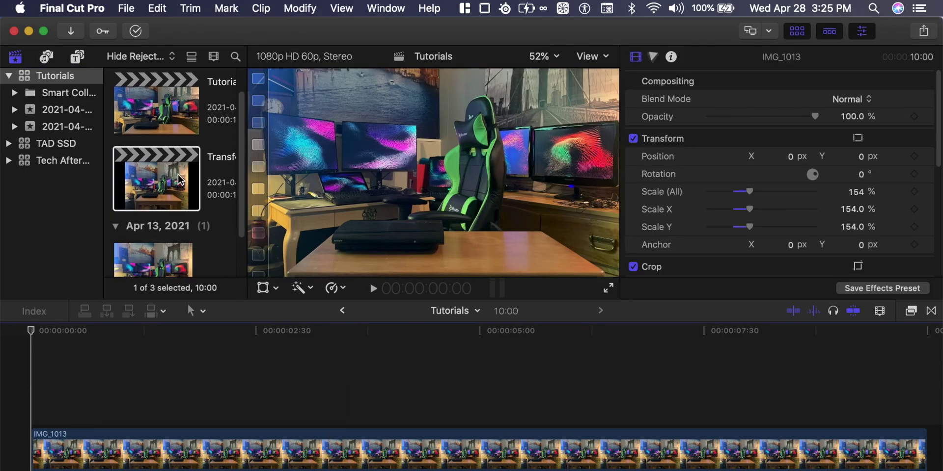
Review the Tutorials library properties showing 8.8MB total and 3.8MB of original media
{"action": "scroll", "coordinate": [174, 196], "scroll_direction": "down", "scroll_amount": 2}
{"action": "scroll", "coordinate": [175, 197], "scroll_direction": "up", "scroll_amount": 3}
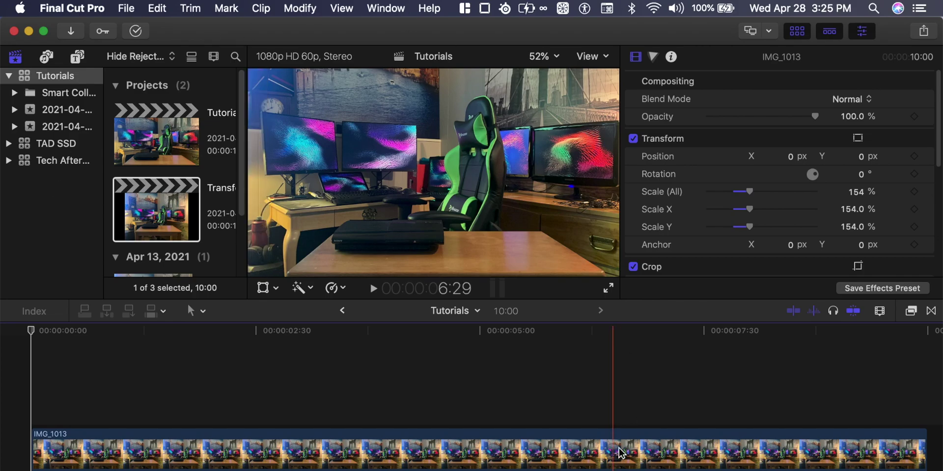
{"action": "scroll", "coordinate": [234, 227], "scroll_direction": "down", "scroll_amount": 3}
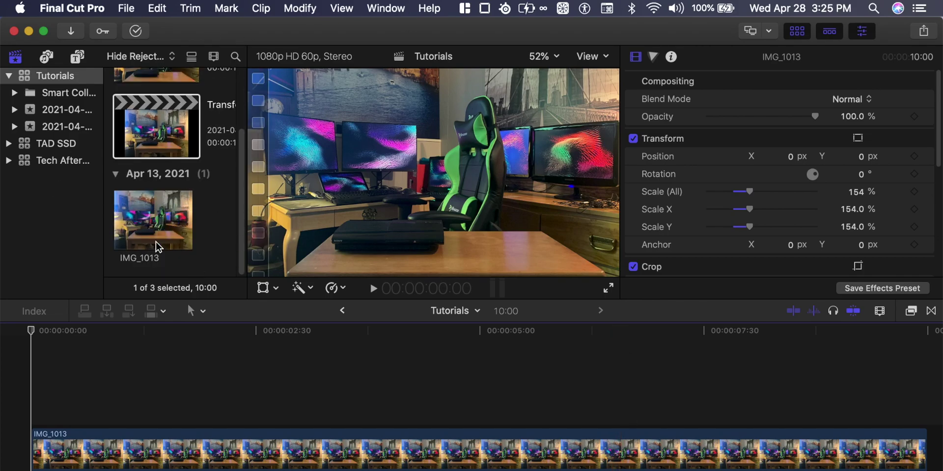
{"action": "key", "text": "super+1"}
{"action": "scroll", "coordinate": [158, 246], "scroll_direction": "up", "scroll_amount": 3}
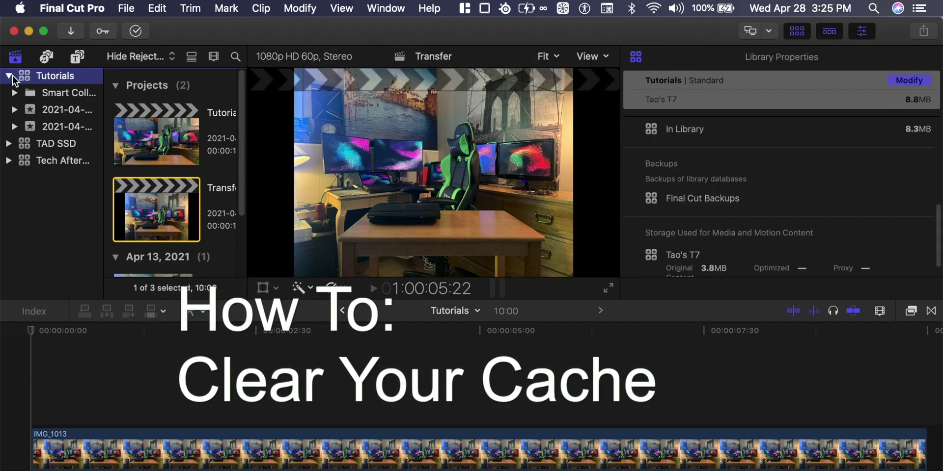
Collapse the Tutorials library and select the Tech After Dark 1 library
{"action": "left_click", "coordinate": [10, 76]}
{"action": "left_click", "coordinate": [78, 110]}
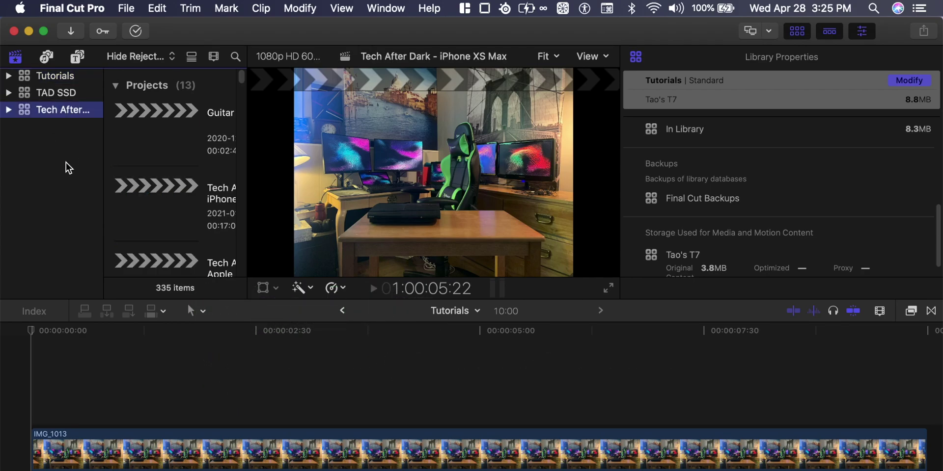
{"action": "left_click", "coordinate": [58, 77]}
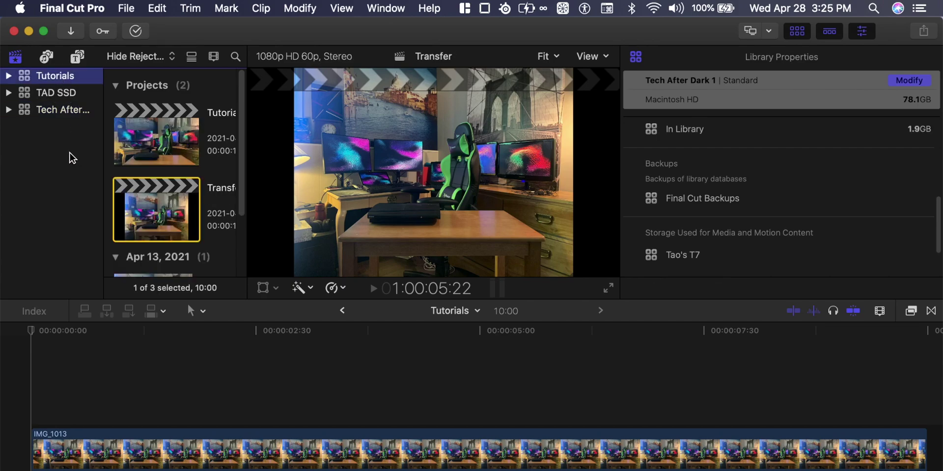
{"action": "left_click", "coordinate": [54, 104]}
{"action": "left_click", "coordinate": [51, 74]}
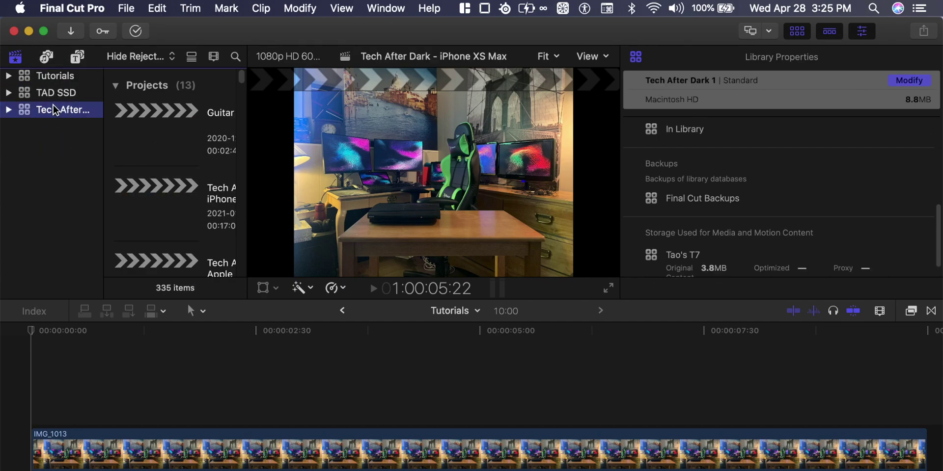
Delete all render files plus optimized and proxy media from Tech After Dark 1
{"action": "left_click", "coordinate": [131, 7]}
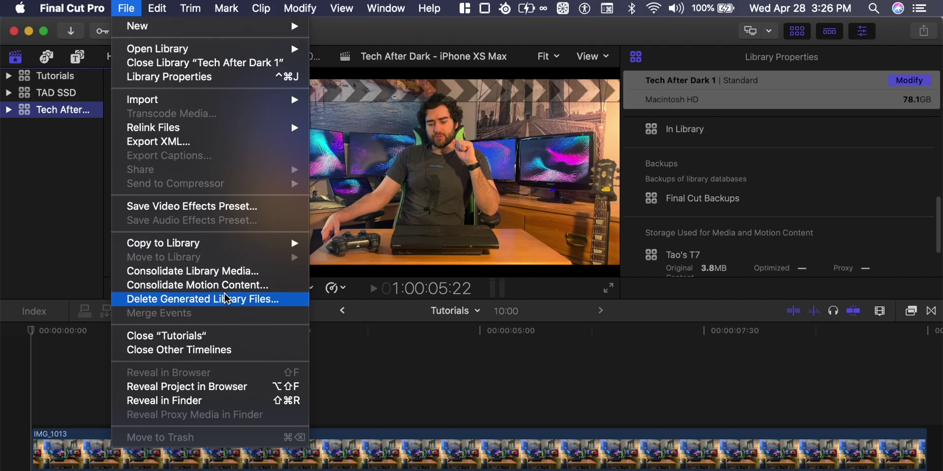
{"action": "left_click", "coordinate": [255, 299]}
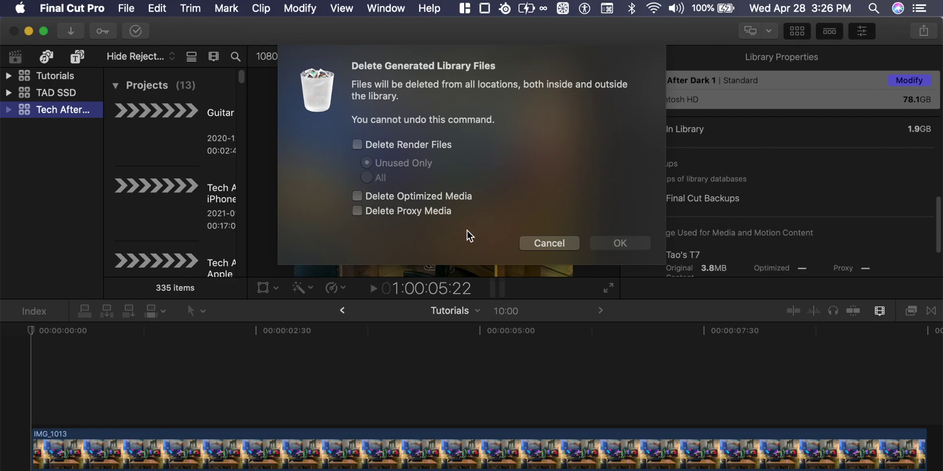
{"action": "left_click", "coordinate": [358, 143]}
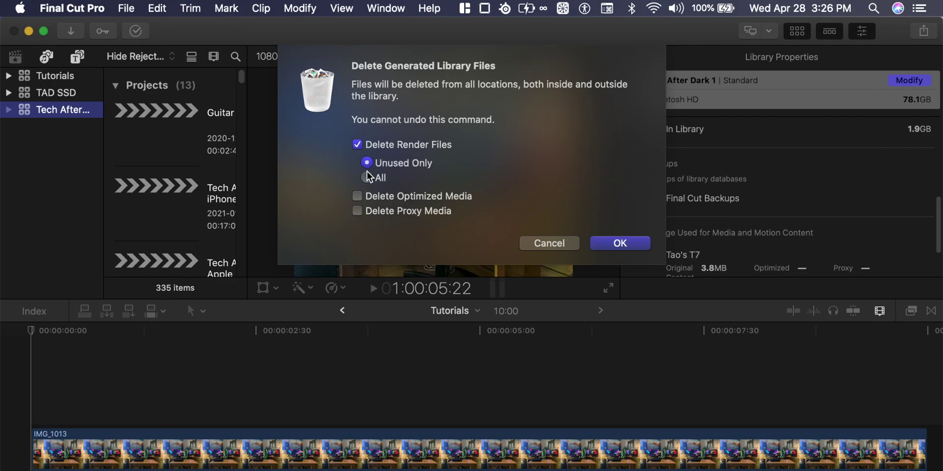
{"action": "left_click", "coordinate": [368, 177]}
{"action": "left_click", "coordinate": [355, 197]}
{"action": "left_click", "coordinate": [356, 211]}
{"action": "left_click", "coordinate": [634, 247]}
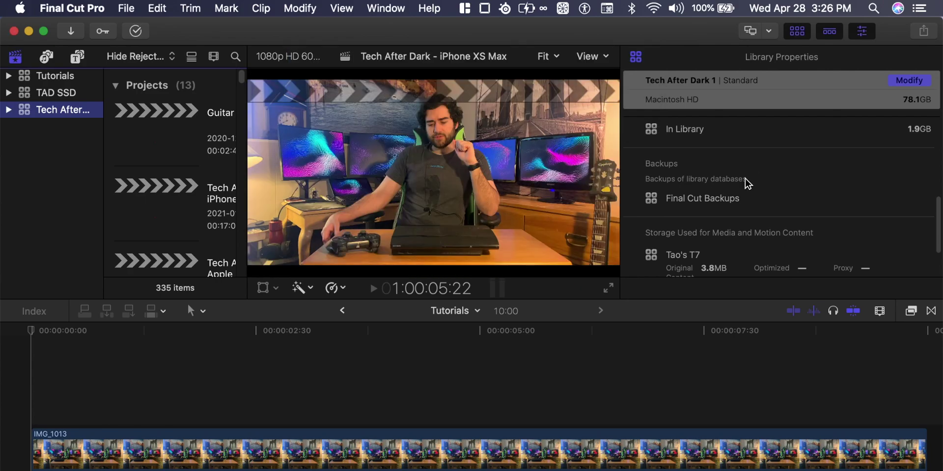
Select the TAD SSD library to view its 69.2GB cache on the T7 drive
{"action": "scroll", "coordinate": [835, 177], "scroll_direction": "down", "scroll_amount": 3}
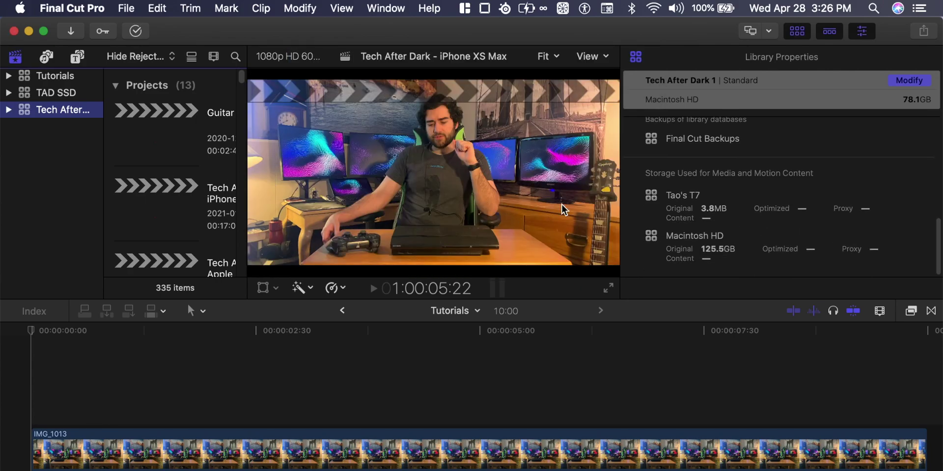
{"action": "scroll", "coordinate": [744, 244], "scroll_direction": "up", "scroll_amount": 5}
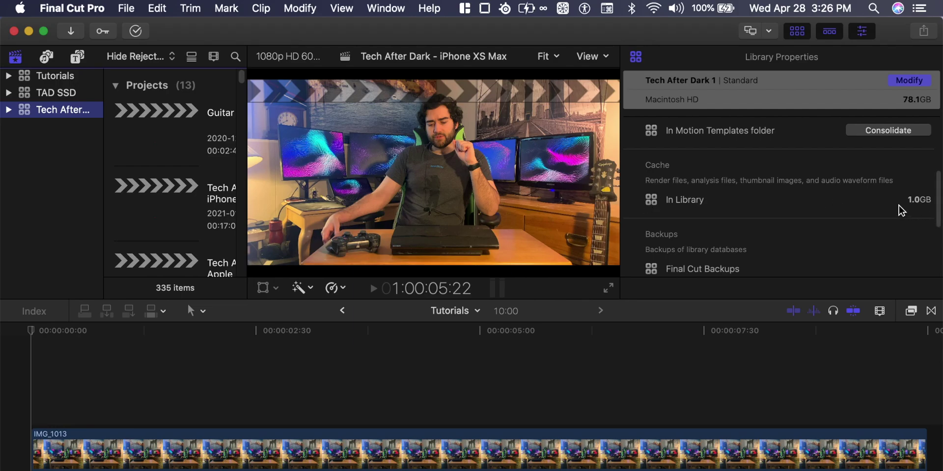
{"action": "left_click", "coordinate": [64, 94]}
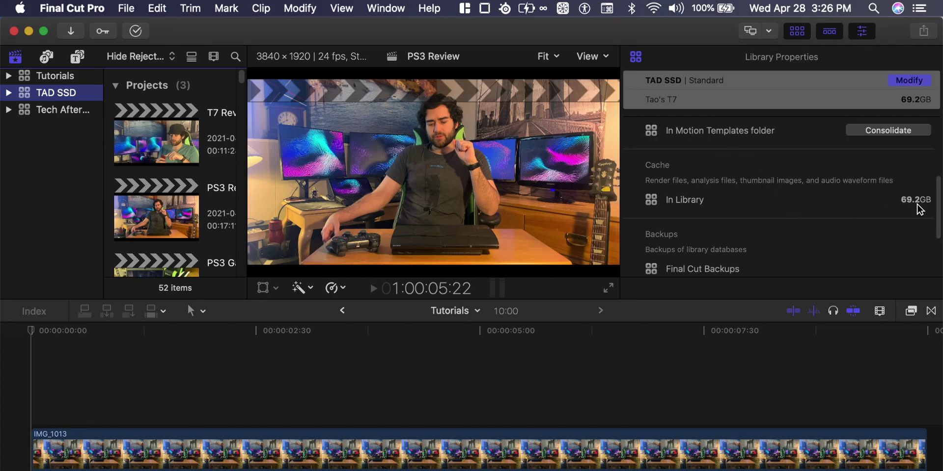
Delete TAD SSD's render, optimized and proxy files, shrinking its cache to 206.3MB
{"action": "scroll", "coordinate": [231, 197], "scroll_direction": "down", "scroll_amount": 5}
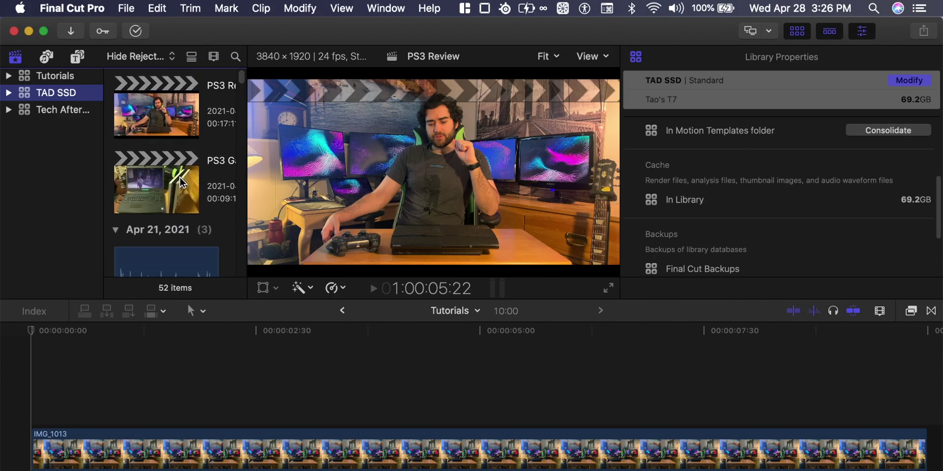
{"action": "scroll", "coordinate": [195, 173], "scroll_direction": "up", "scroll_amount": 5}
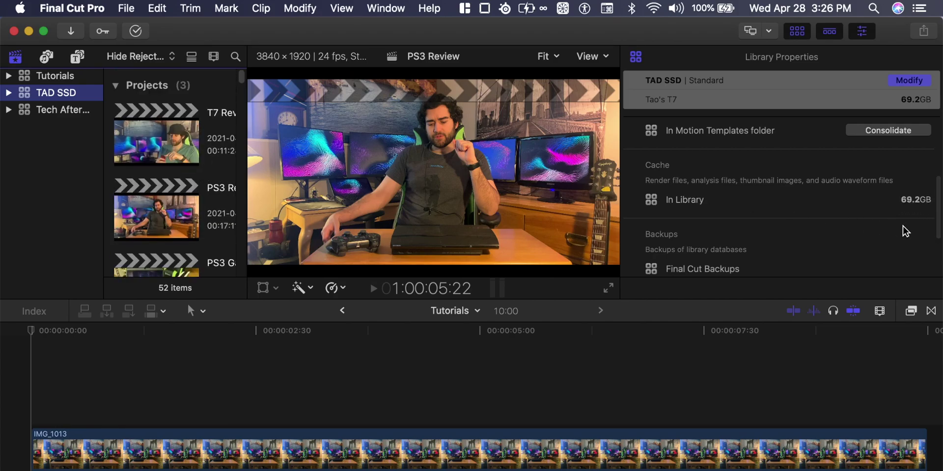
{"action": "left_click", "coordinate": [129, 15]}
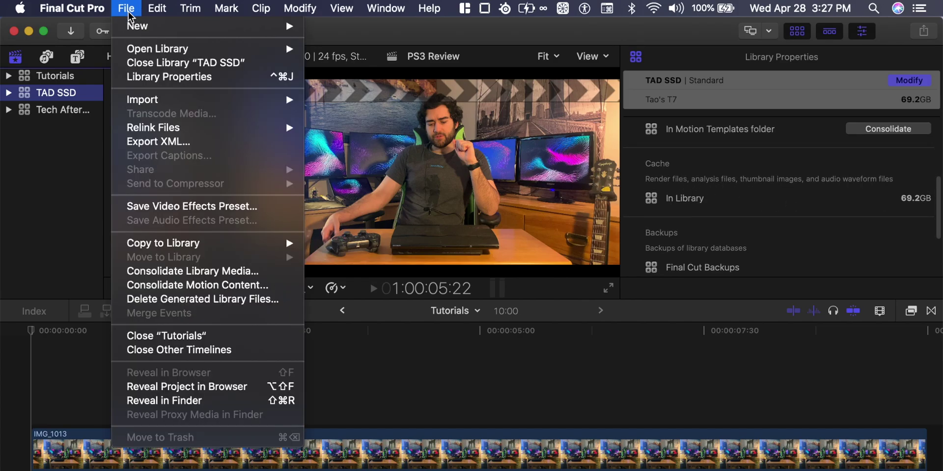
{"action": "left_click", "coordinate": [227, 300]}
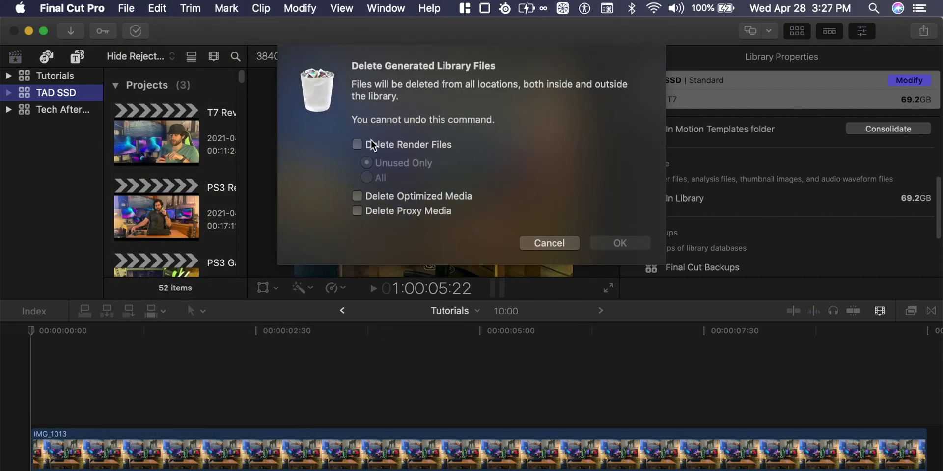
{"action": "left_click", "coordinate": [370, 145]}
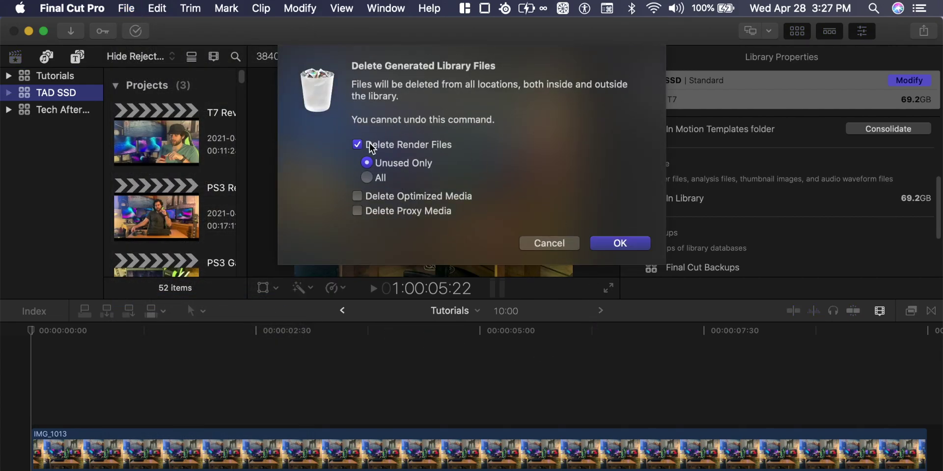
{"action": "left_click", "coordinate": [358, 210]}
{"action": "left_click", "coordinate": [619, 244]}
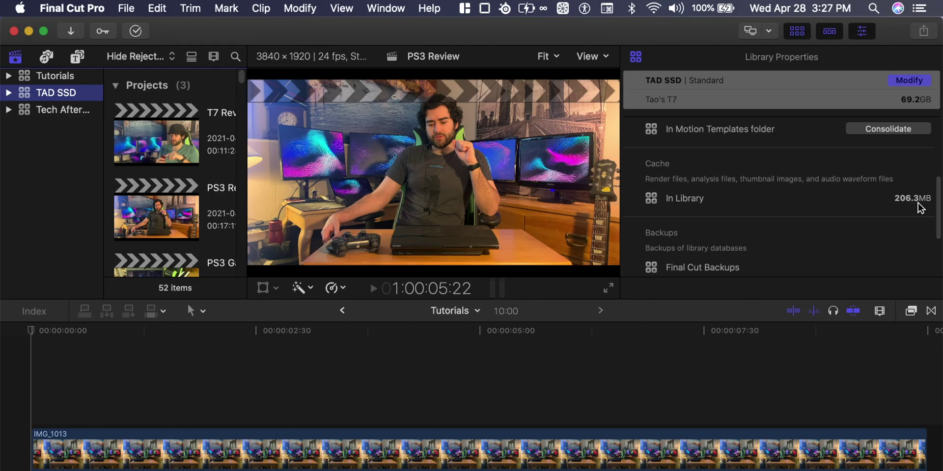
Select the Tutorials library and activate the Tutorials project timeline with clip IMG_1013
{"action": "left_click", "coordinate": [55, 76]}
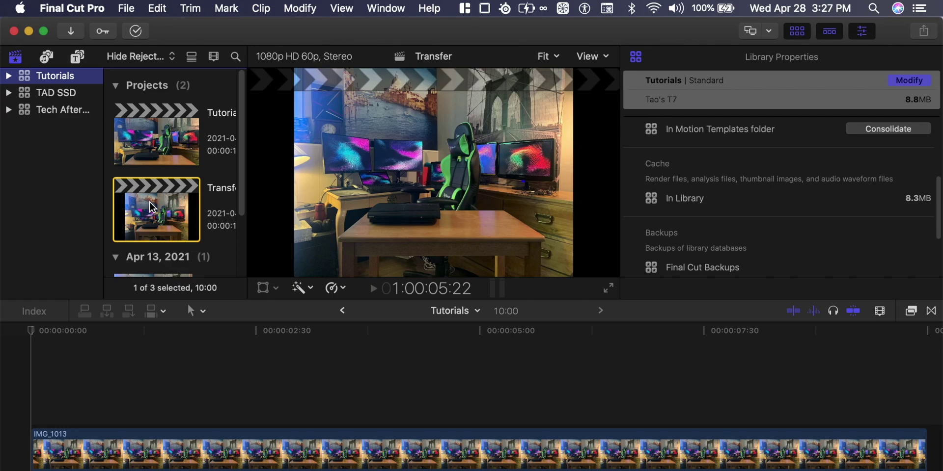
{"action": "left_click", "coordinate": [639, 349]}
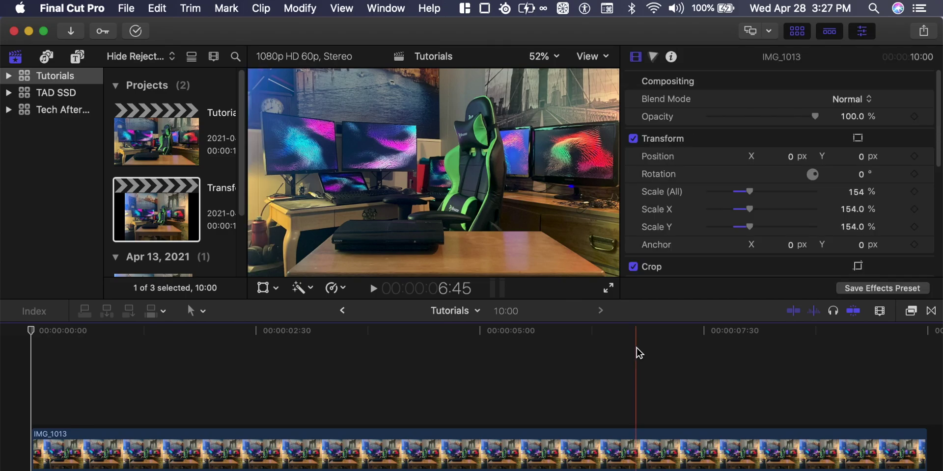